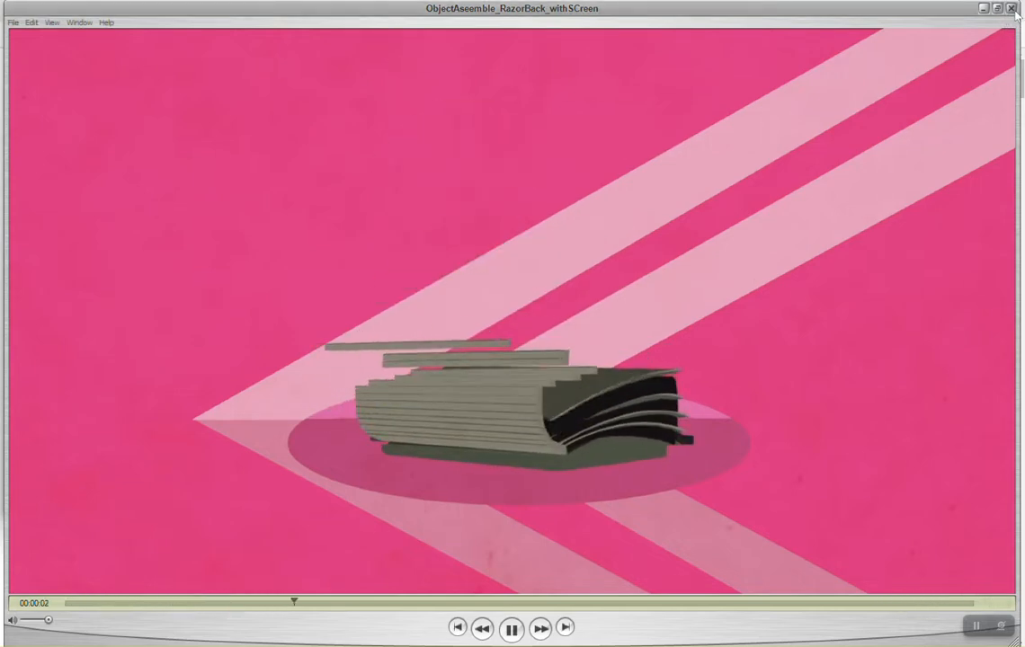
Close the video player and browse the Retro Electronics board on Pinterest for vintage device references.
left_click(1012, 9)
left_click(988, 180)
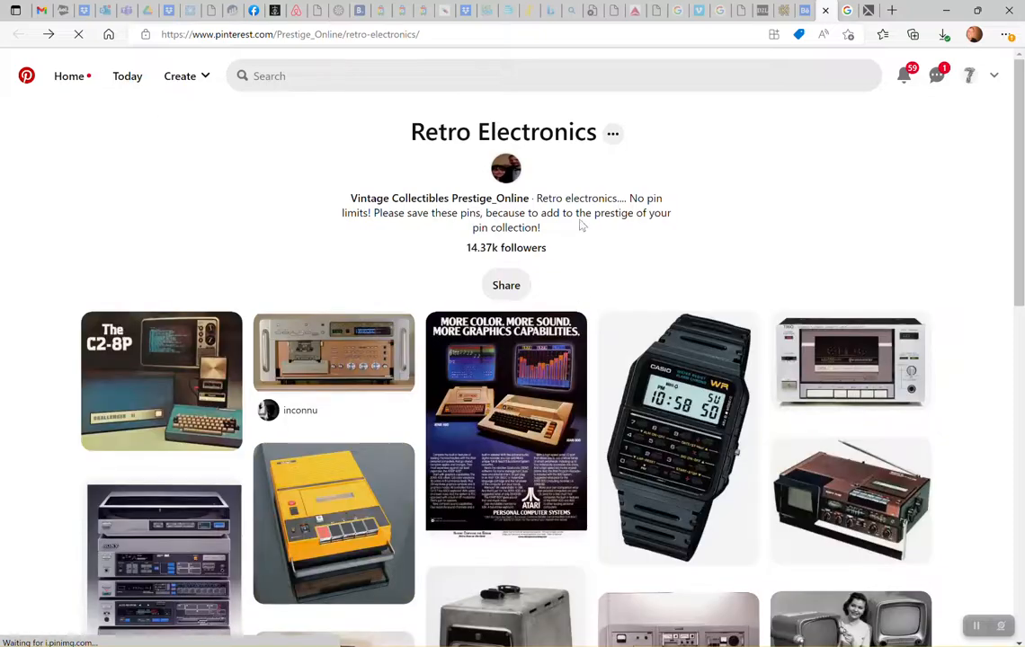
scroll(574, 246, "down", 2)
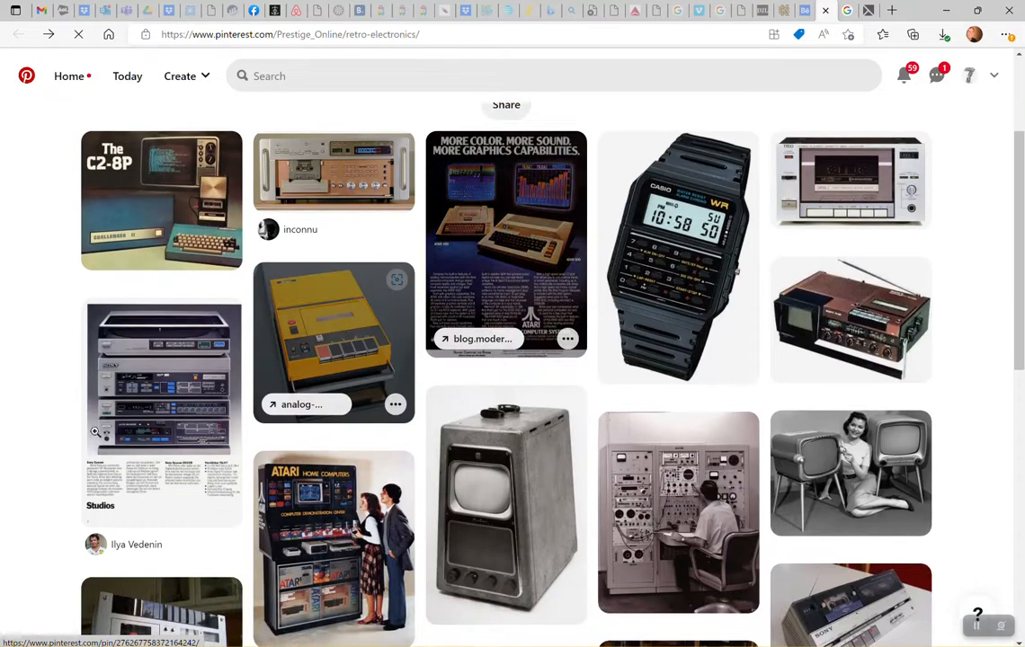
scroll(92, 437, "down", 3)
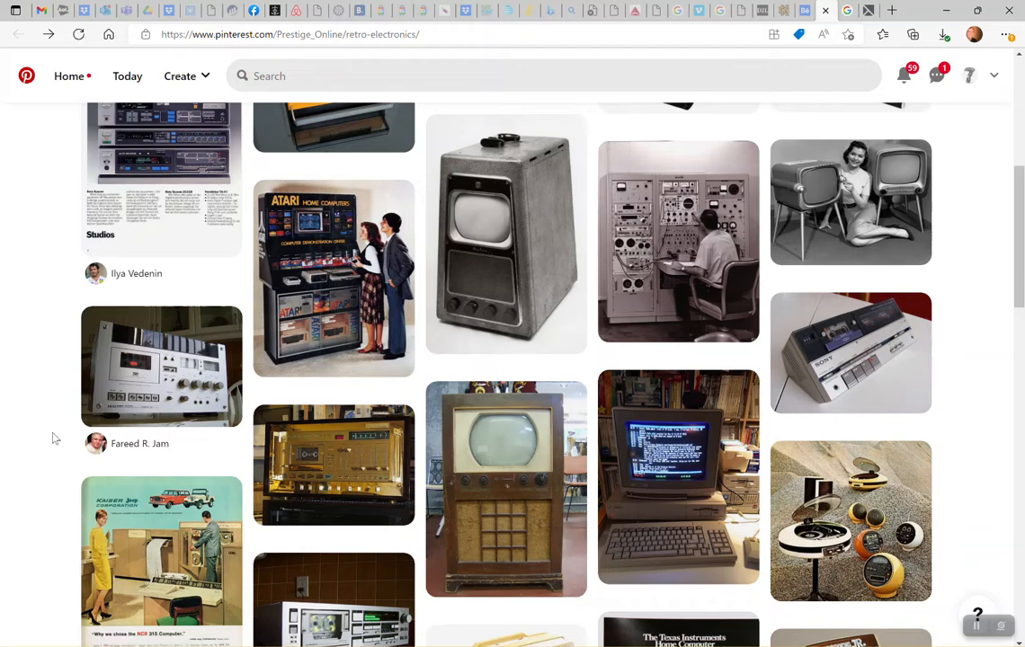
scroll(59, 435, "down", 5)
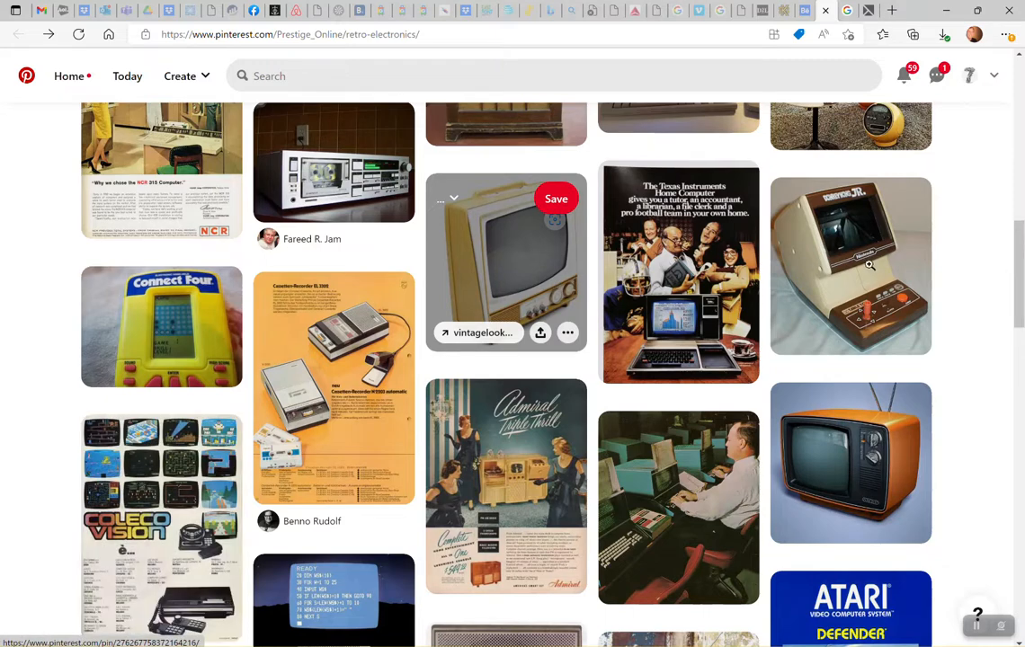
scroll(795, 296, "down", 6)
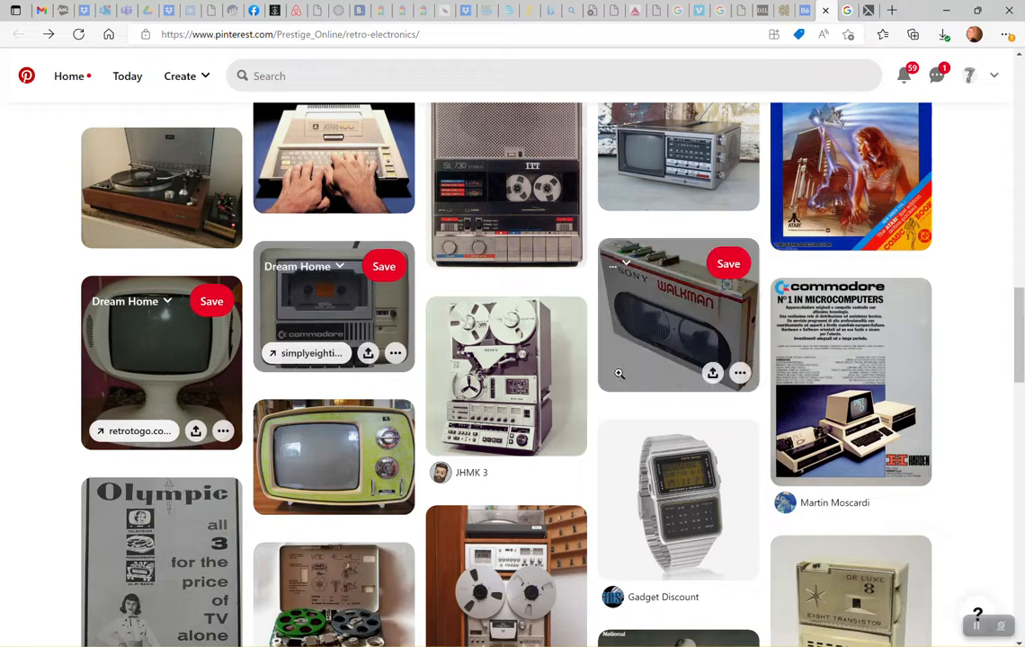
scroll(566, 300, "down", 1)
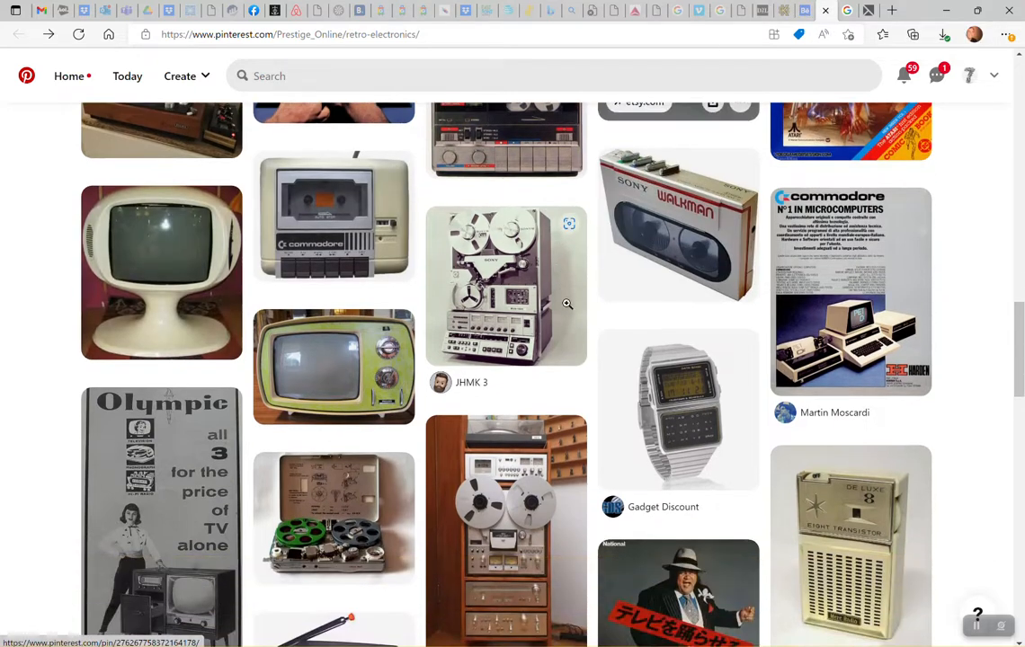
scroll(392, 309, "down", 2)
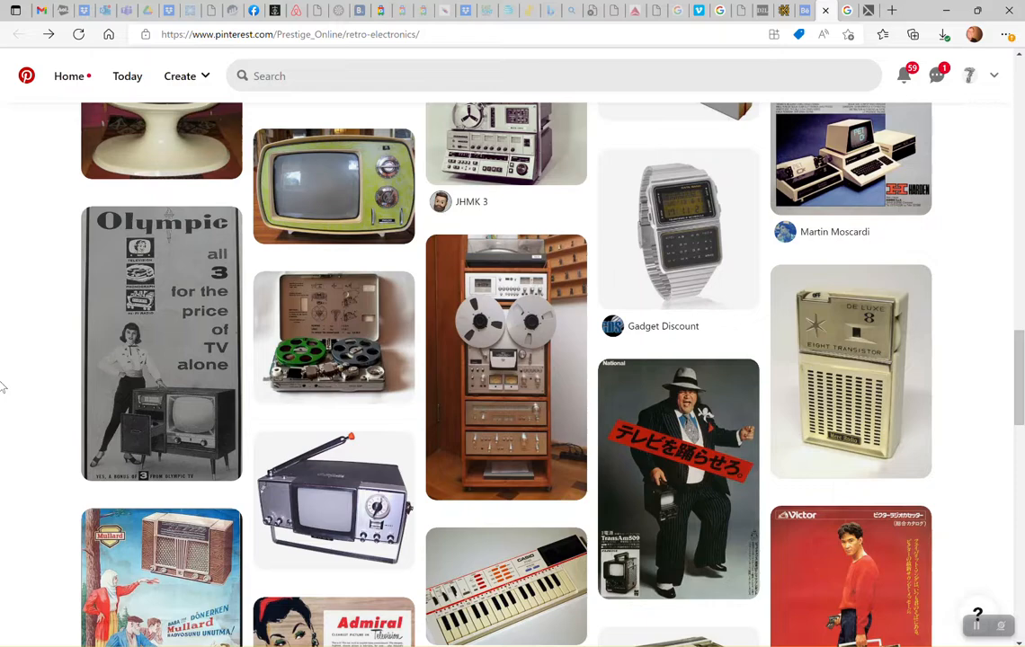
scroll(2, 387, "down", 4)
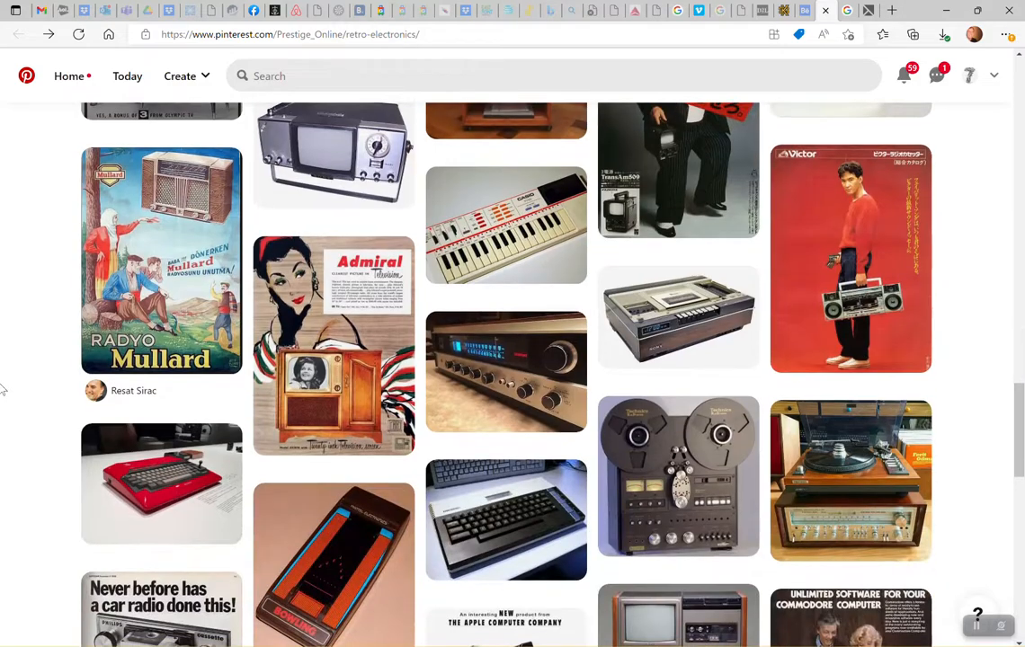
scroll(34, 298, "up", 1)
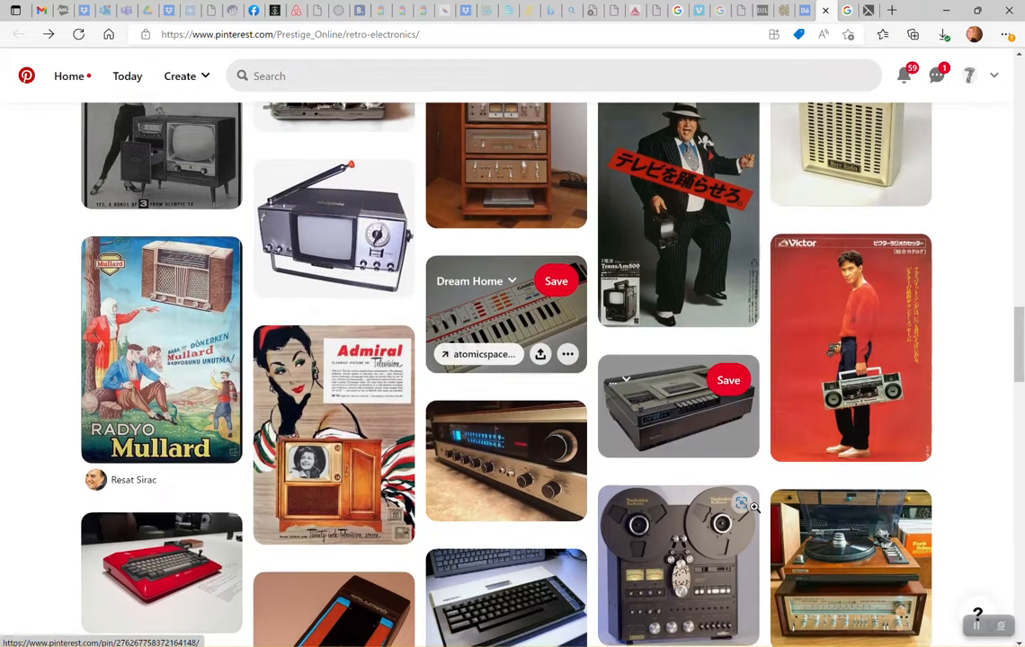
scroll(618, 404, "down", 1)
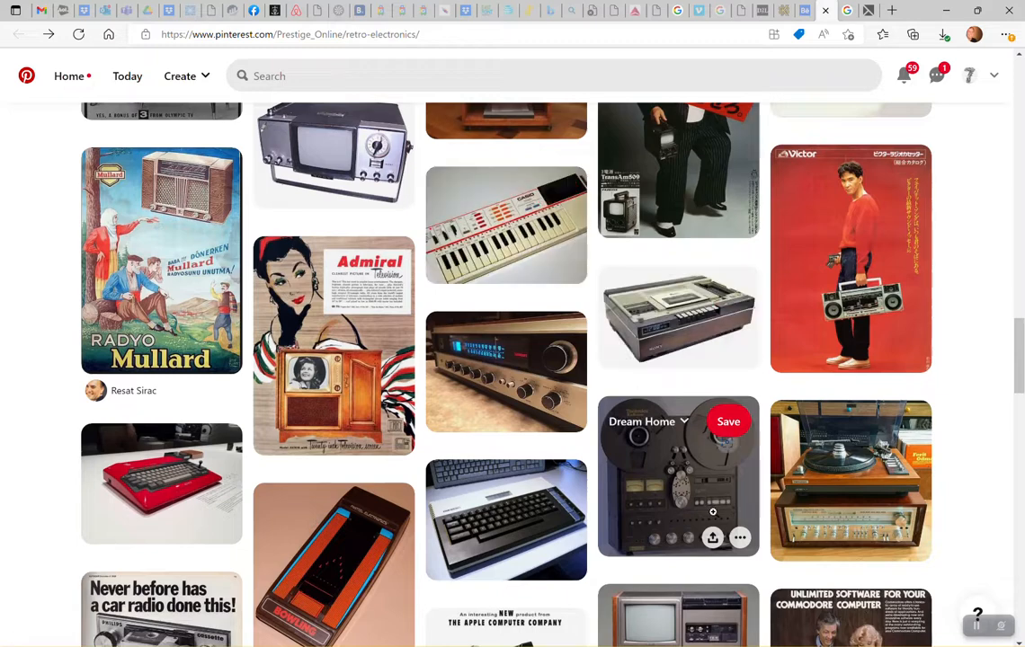
scroll(654, 474, "up", 4)
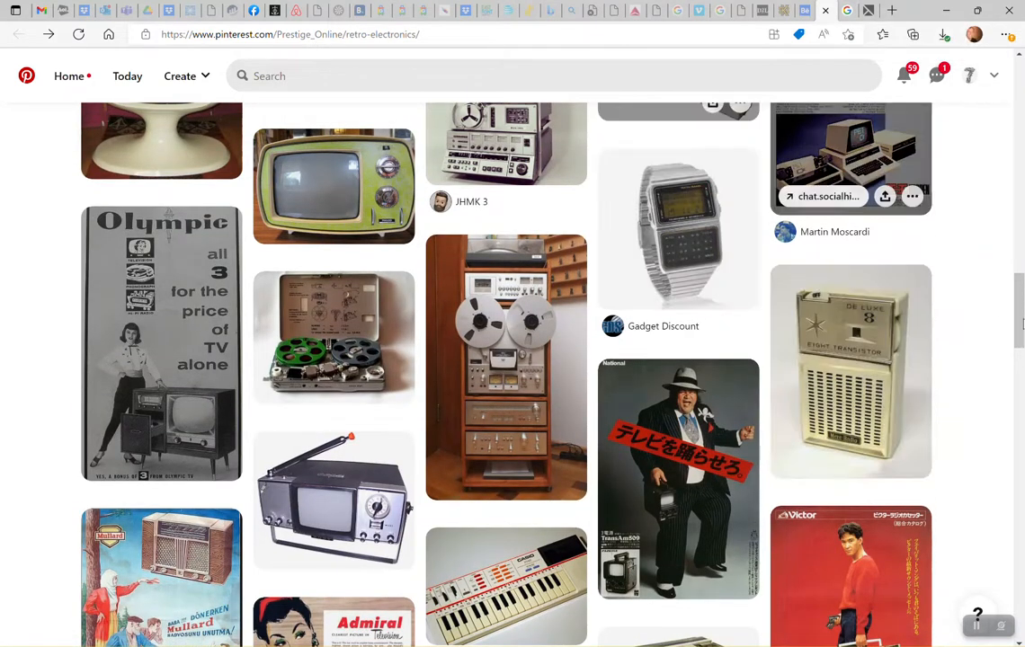
scroll(1011, 336, "up", 2)
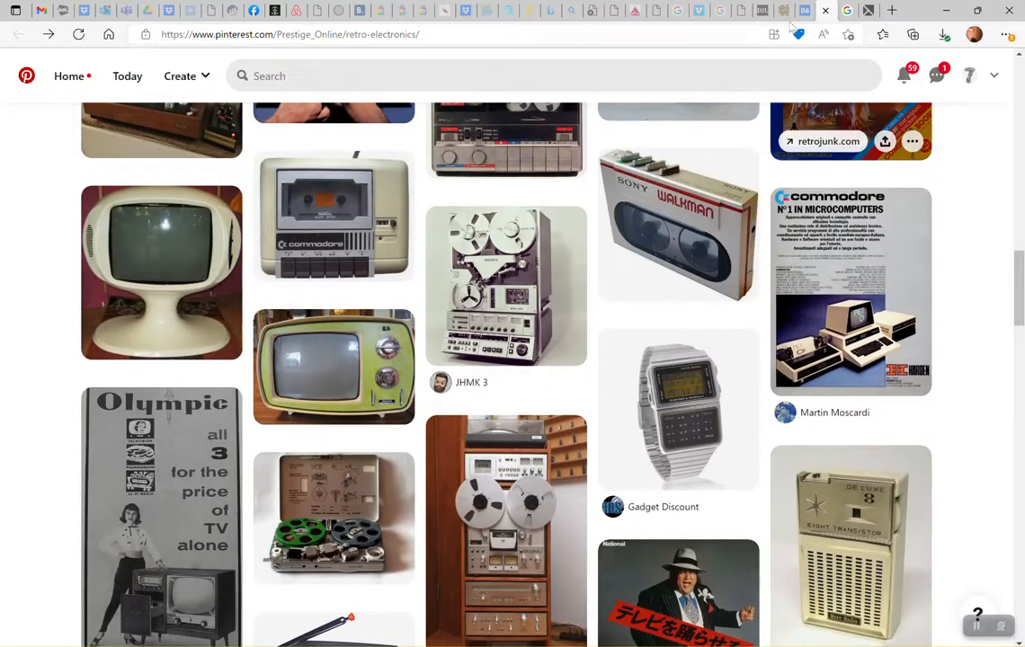
Look through the Google image results for 1950s electronics to find reference devices.
left_click(845, 10)
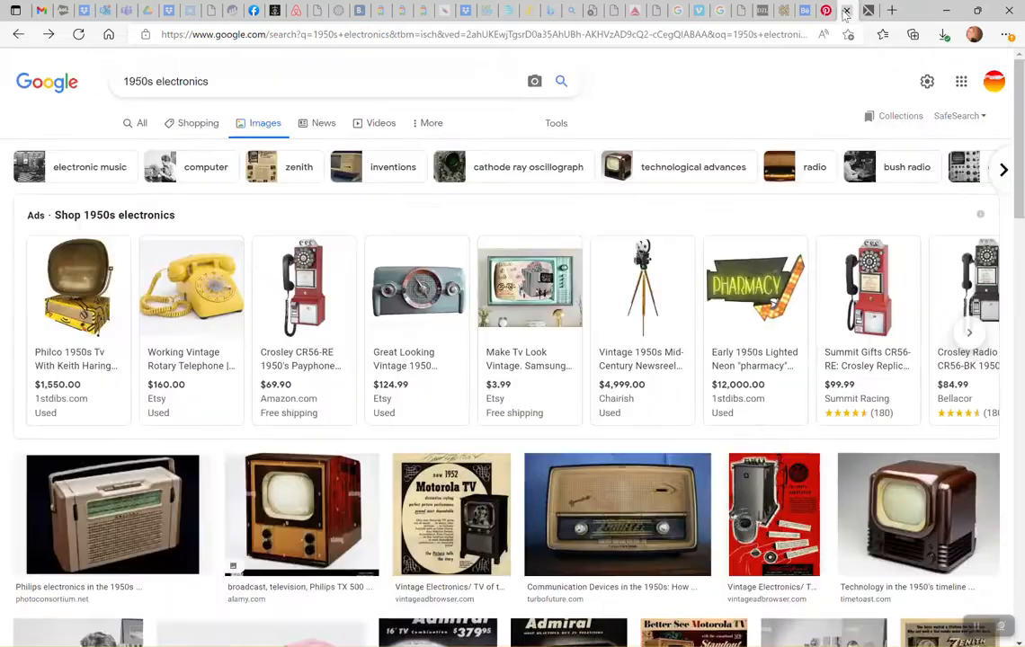
scroll(393, 240, "down", 5)
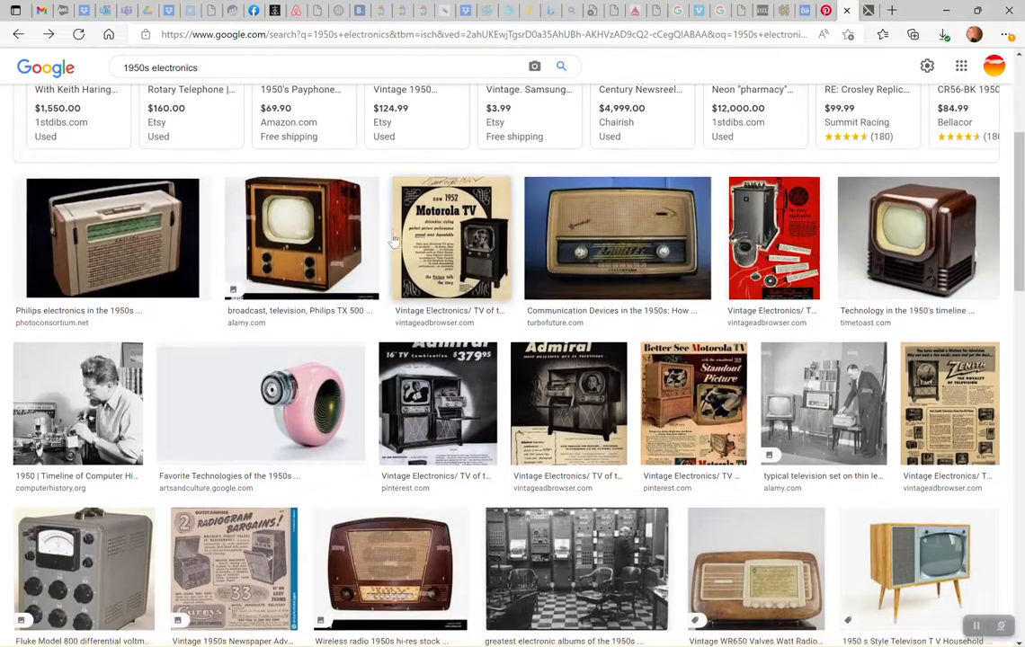
scroll(393, 240, "down", 7)
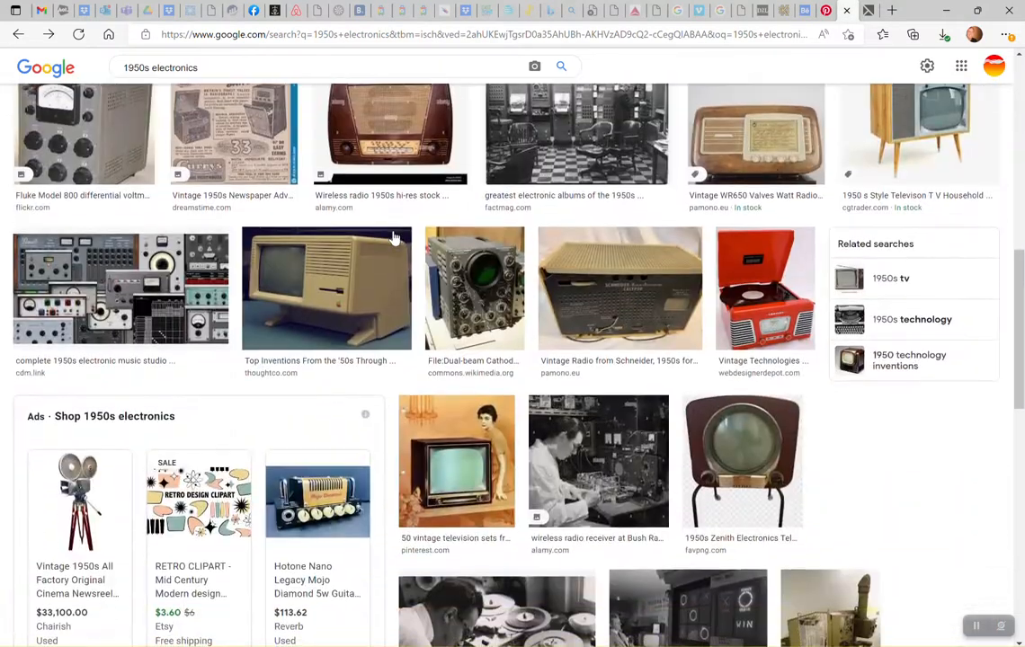
scroll(393, 236, "down", 7)
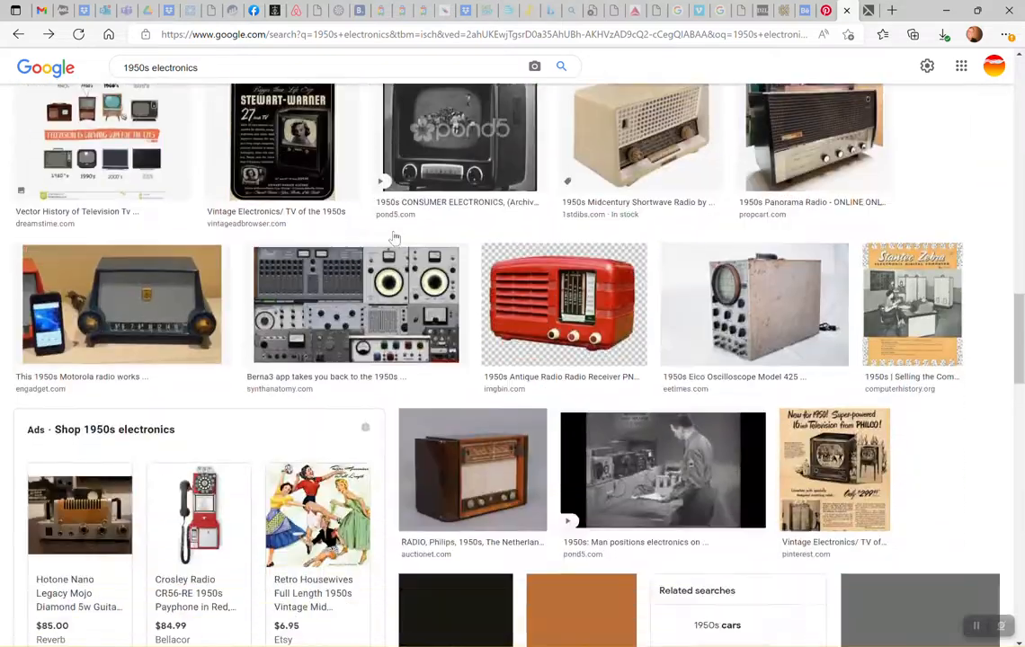
scroll(392, 237, "down", 10)
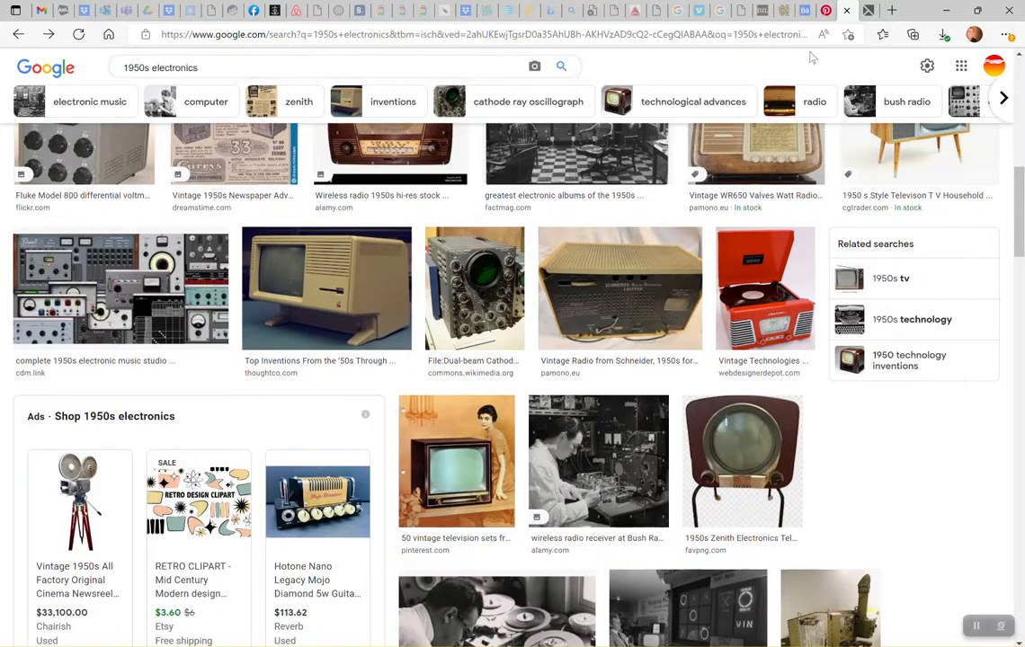
scroll(717, 355, "up", 3)
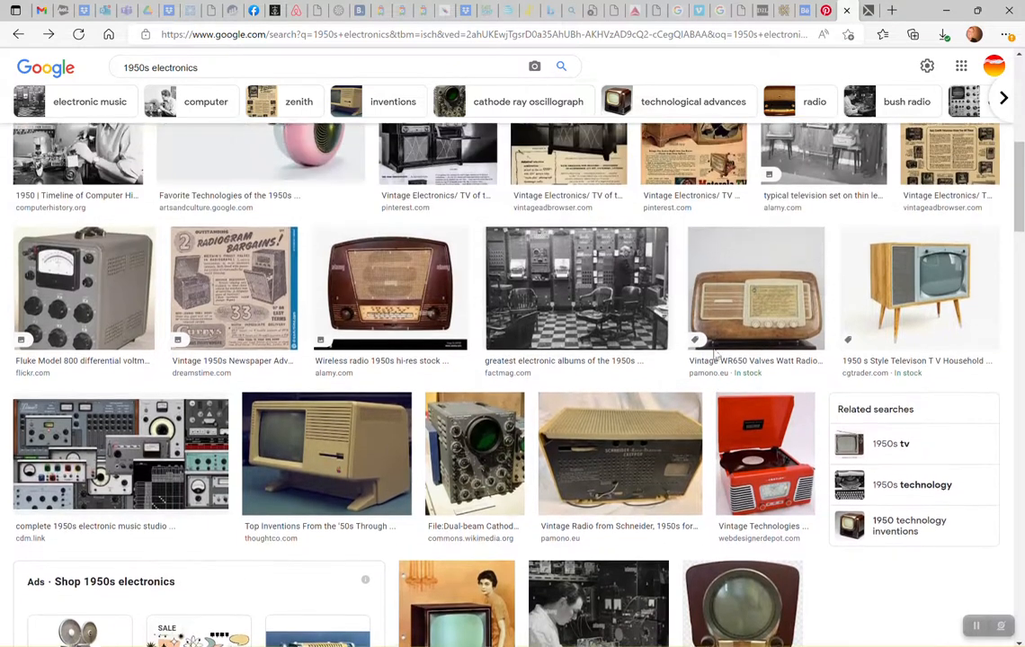
scroll(715, 349, "up", 2)
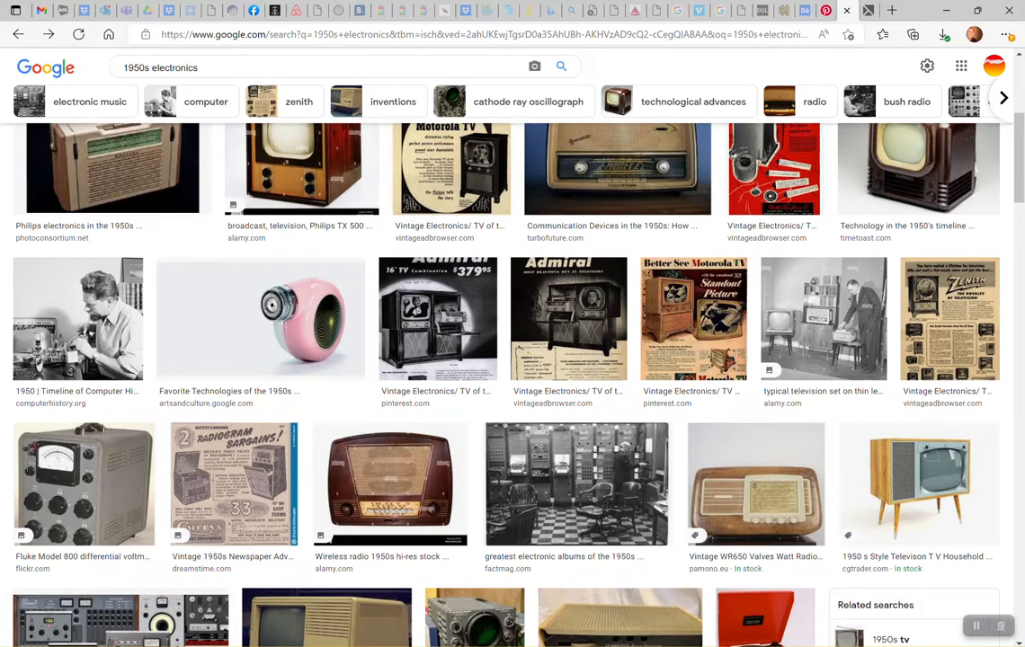
Switch to Illustrator and create a new 1920 x 1080 px document in RGB color mode.
key("alt+Tab")
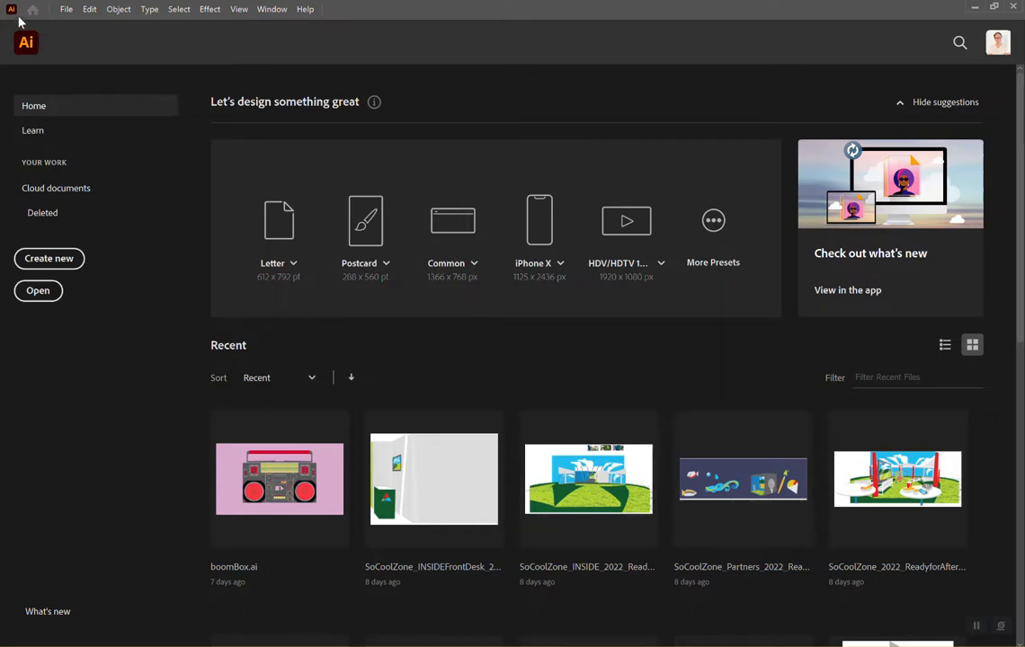
left_click(63, 9)
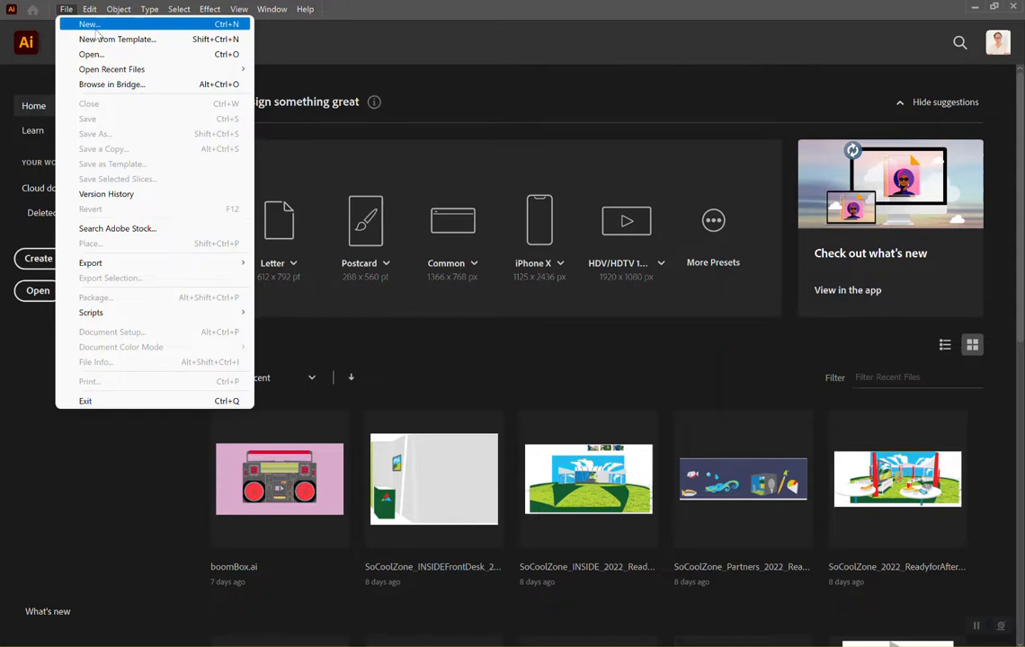
left_click(95, 25)
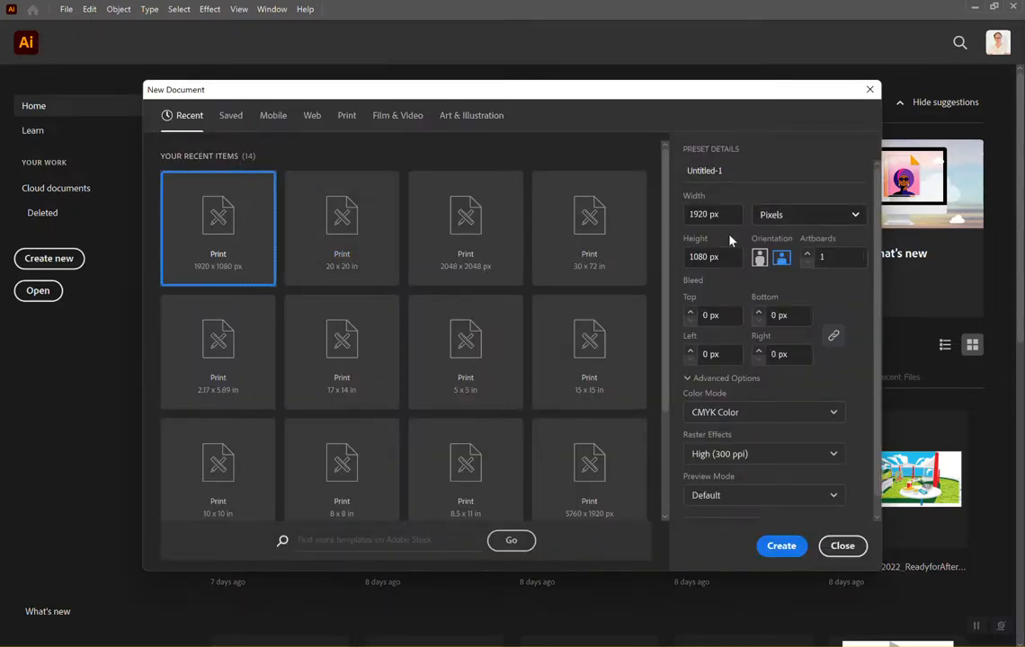
left_click(784, 219)
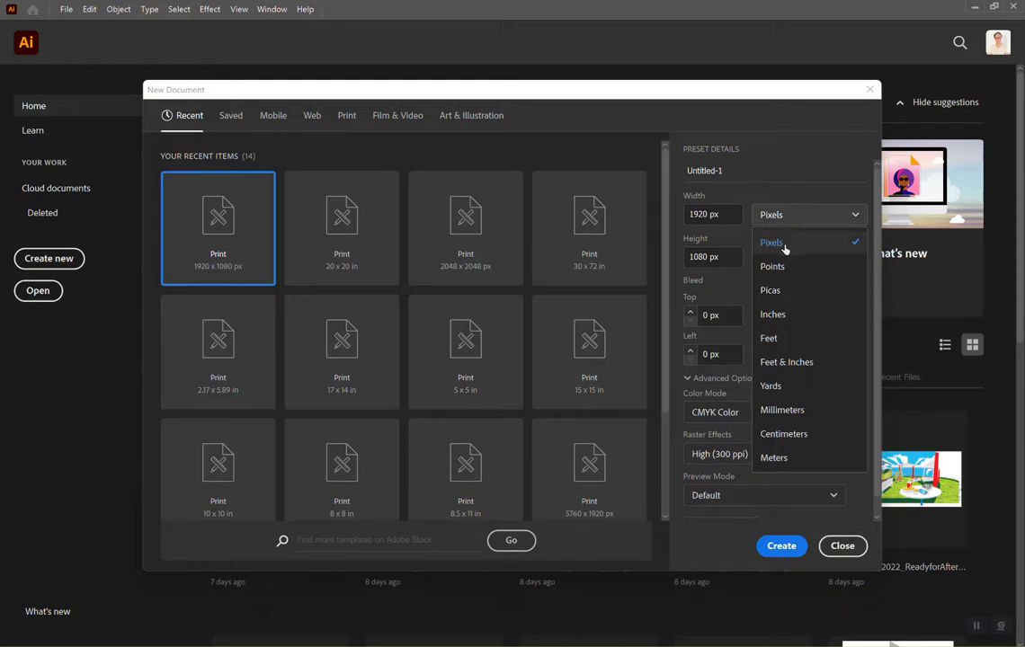
left_click(793, 243)
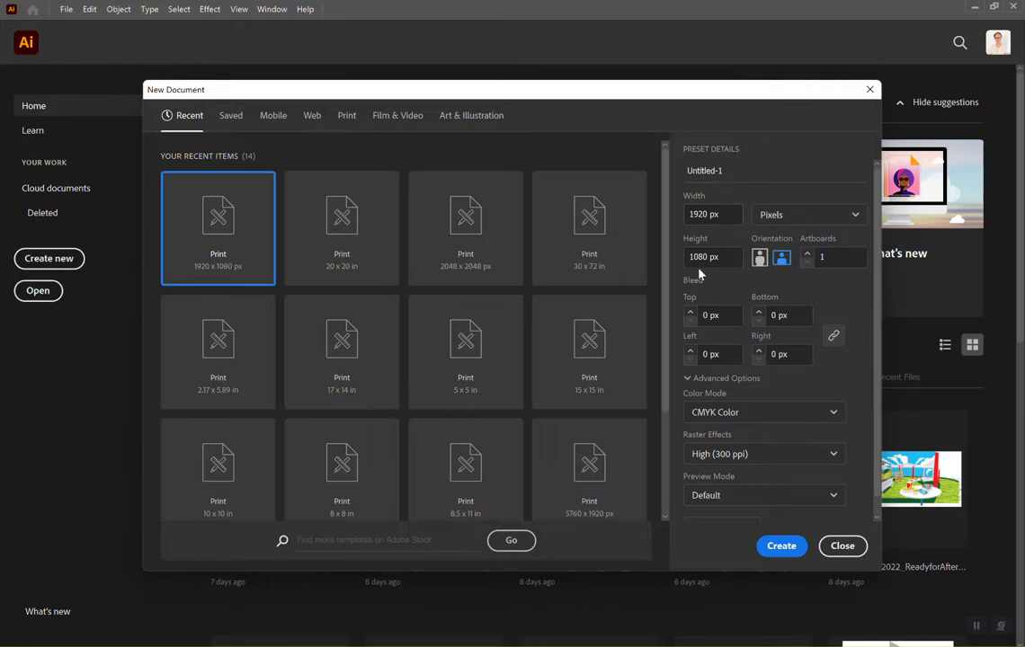
left_click(760, 415)
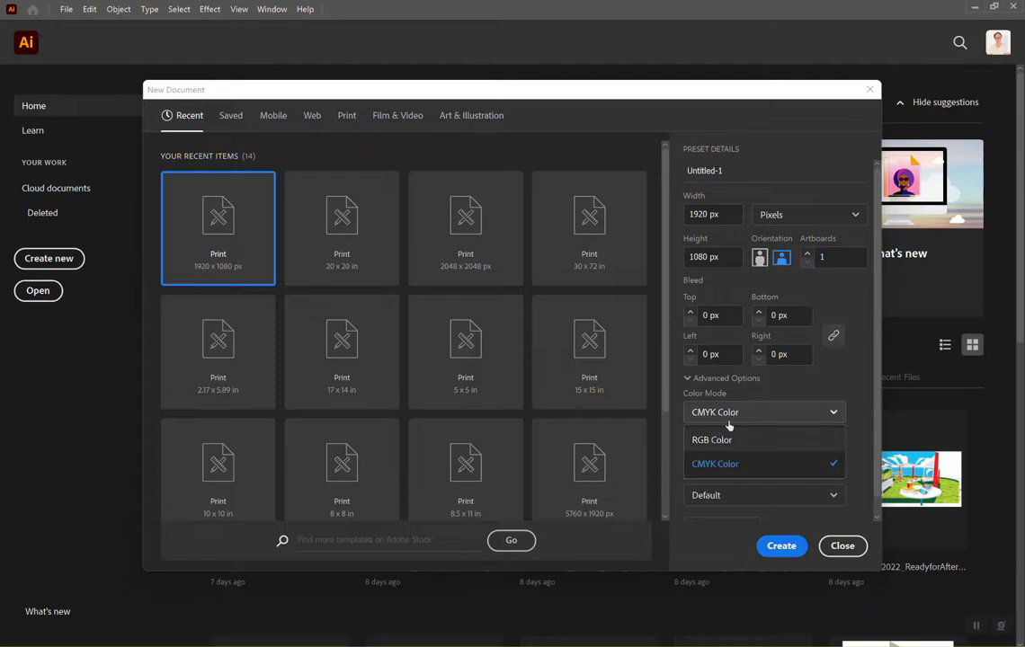
left_click(726, 448)
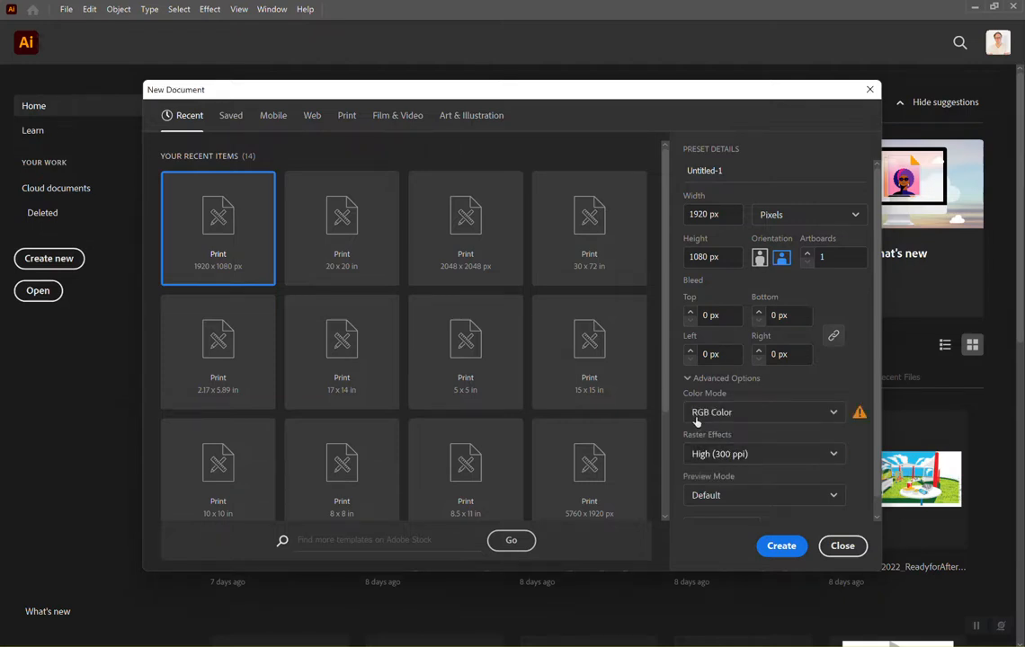
left_click(778, 550)
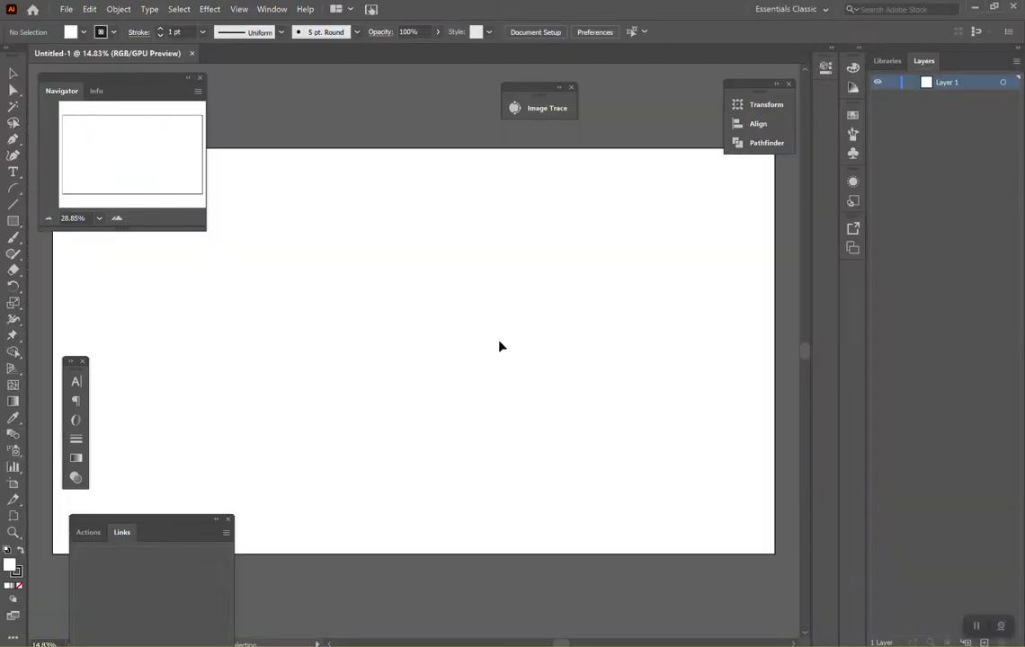
Start placing an image file and browse to the KSU folder in Dropbox.
left_click(67, 10)
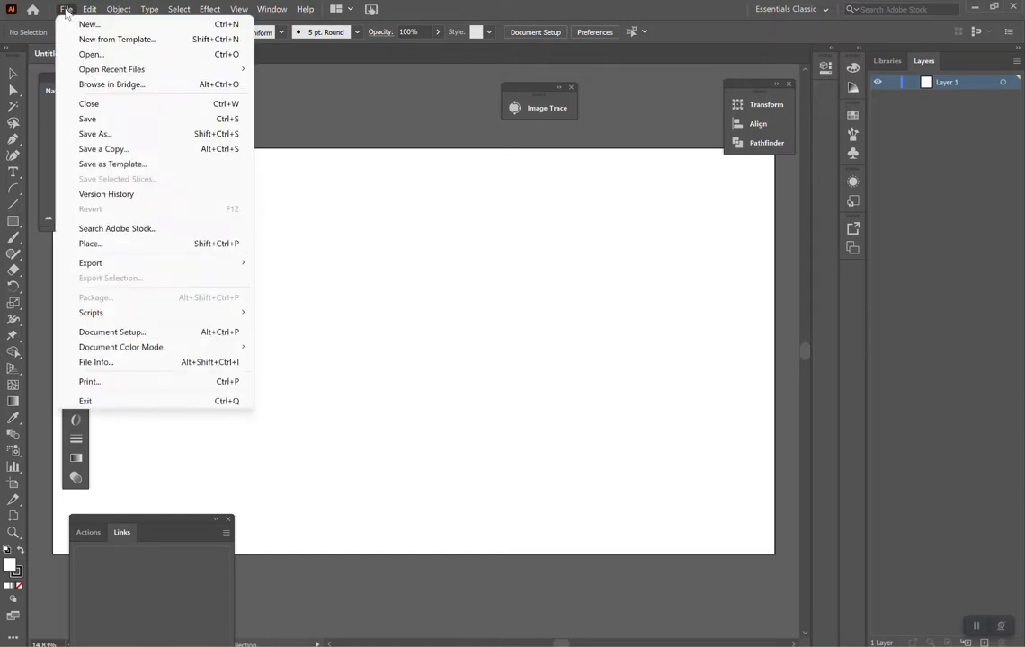
left_click(996, 269)
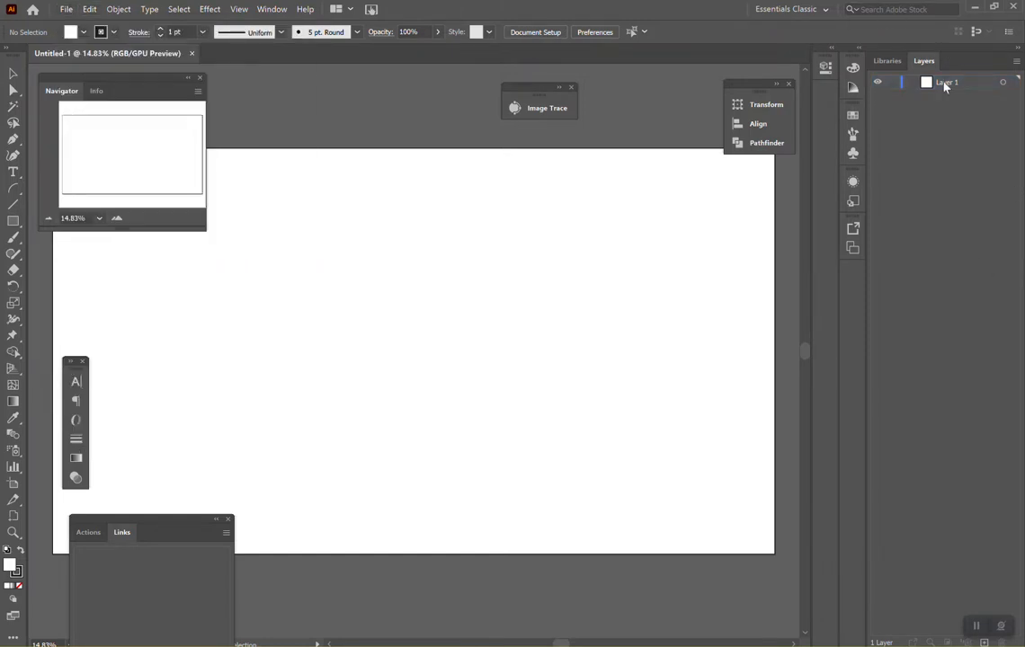
left_click(68, 10)
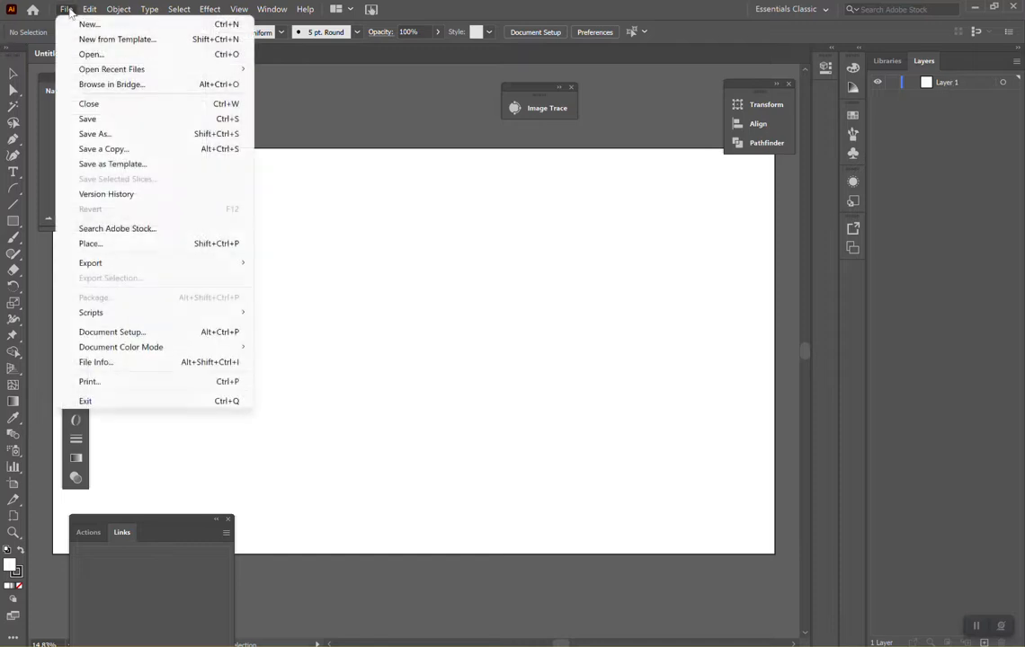
left_click(178, 255)
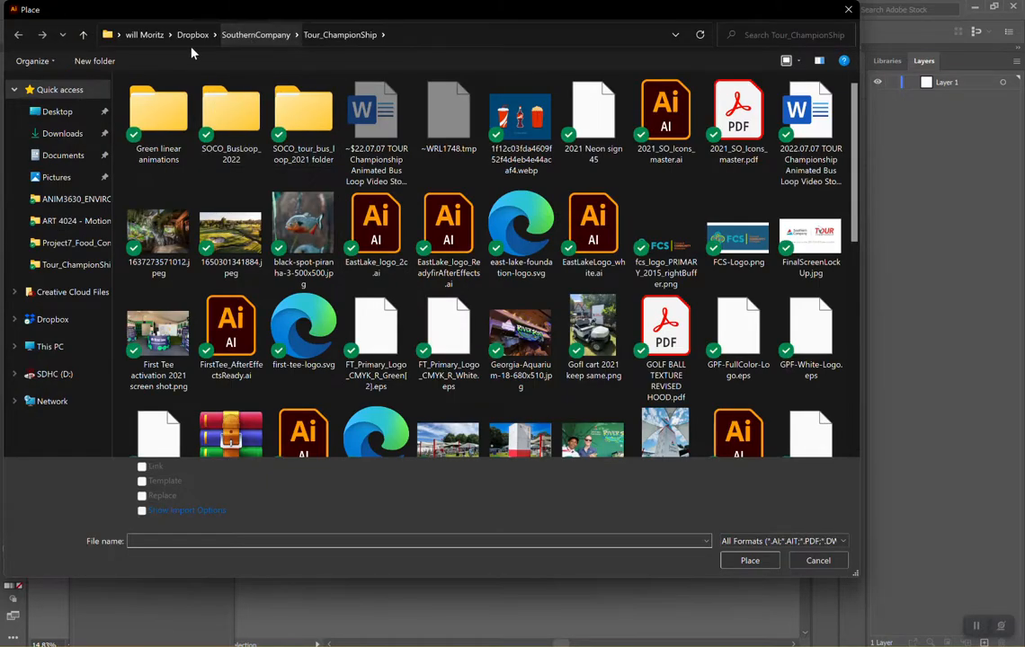
left_click(192, 36)
scroll(261, 270, "down", 10)
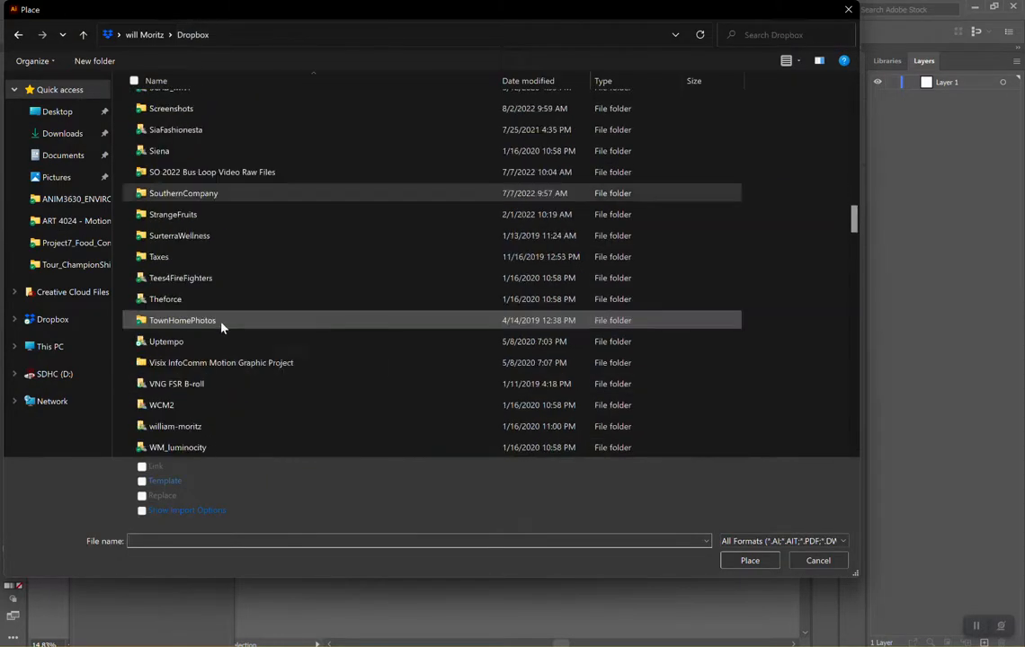
scroll(234, 342, "down", 4)
scroll(222, 321, "up", 10)
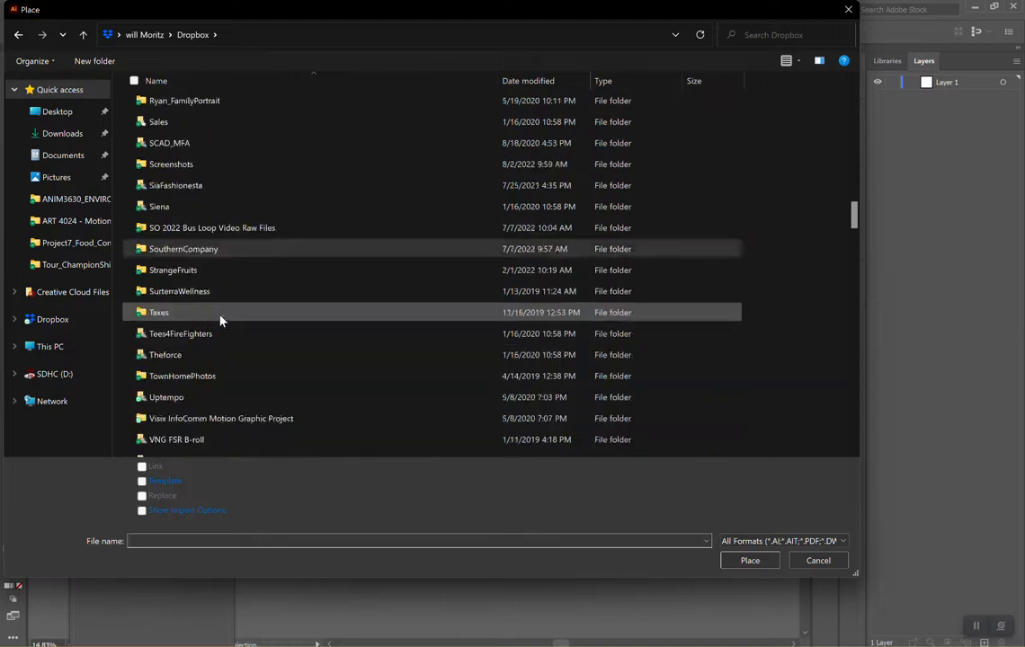
scroll(214, 305, "up", 9)
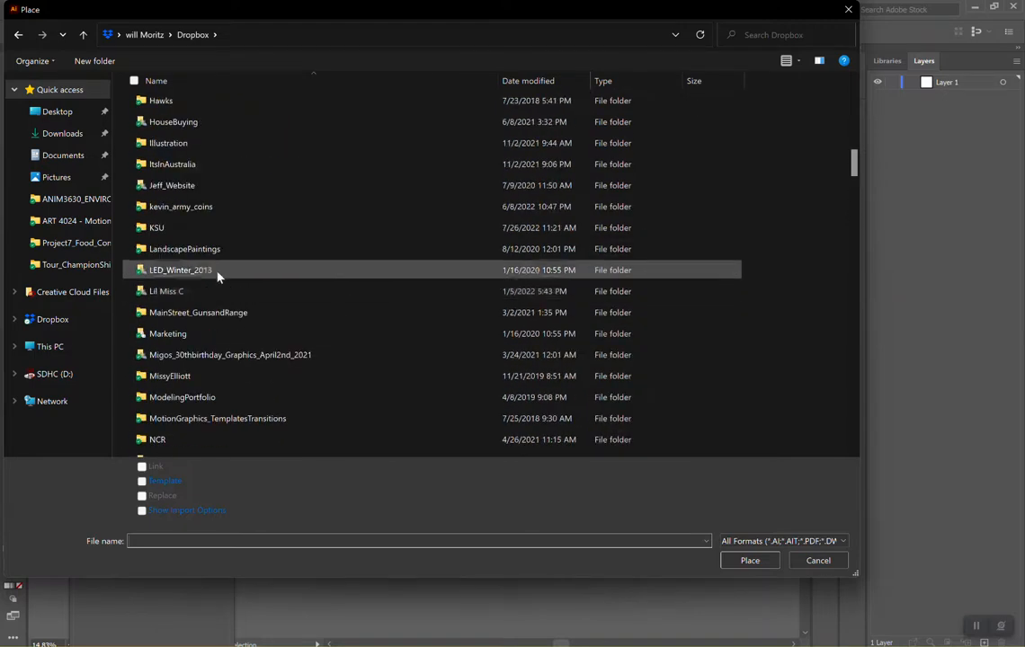
double_click(160, 418)
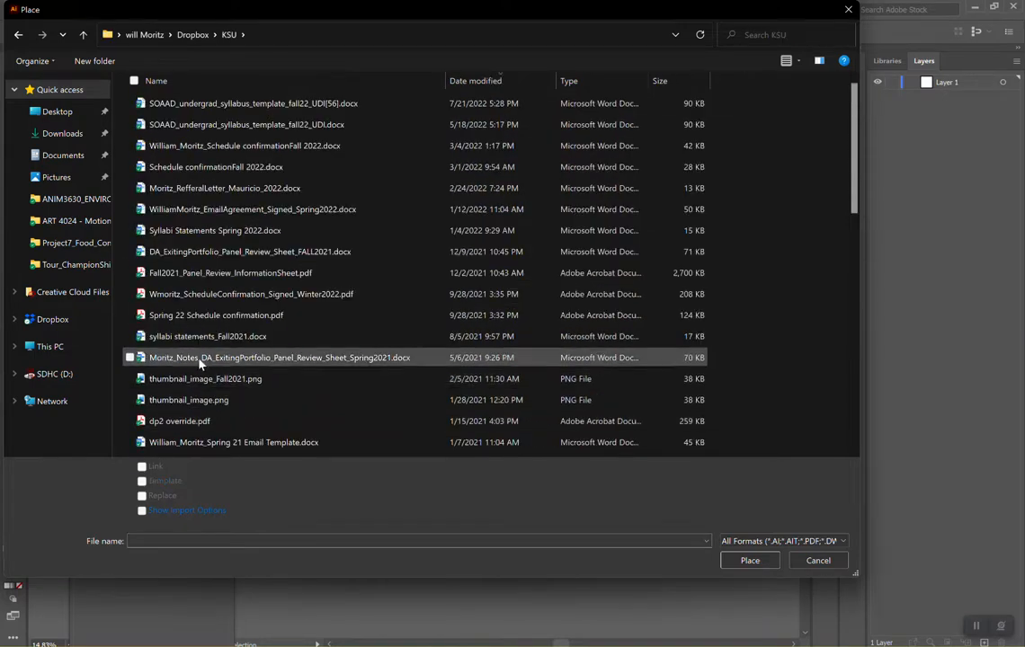
Open the ReferenceImages folder inside ART 4024 - Motion Graphics, Project1_ObjectAssembly.
scroll(258, 351, "down", 1)
scroll(261, 359, "down", 10)
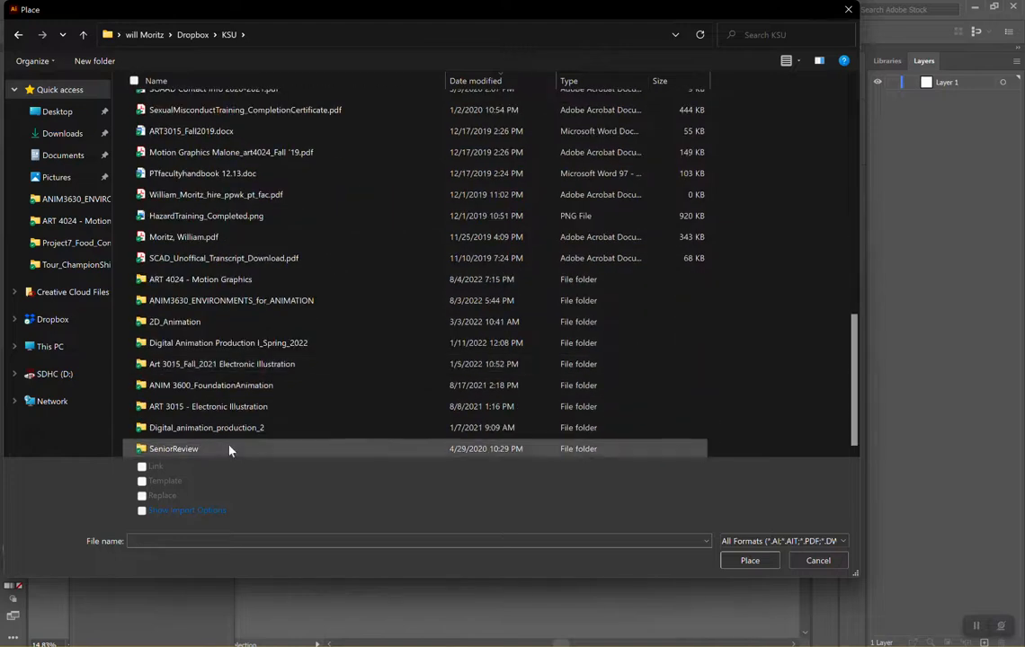
double_click(206, 280)
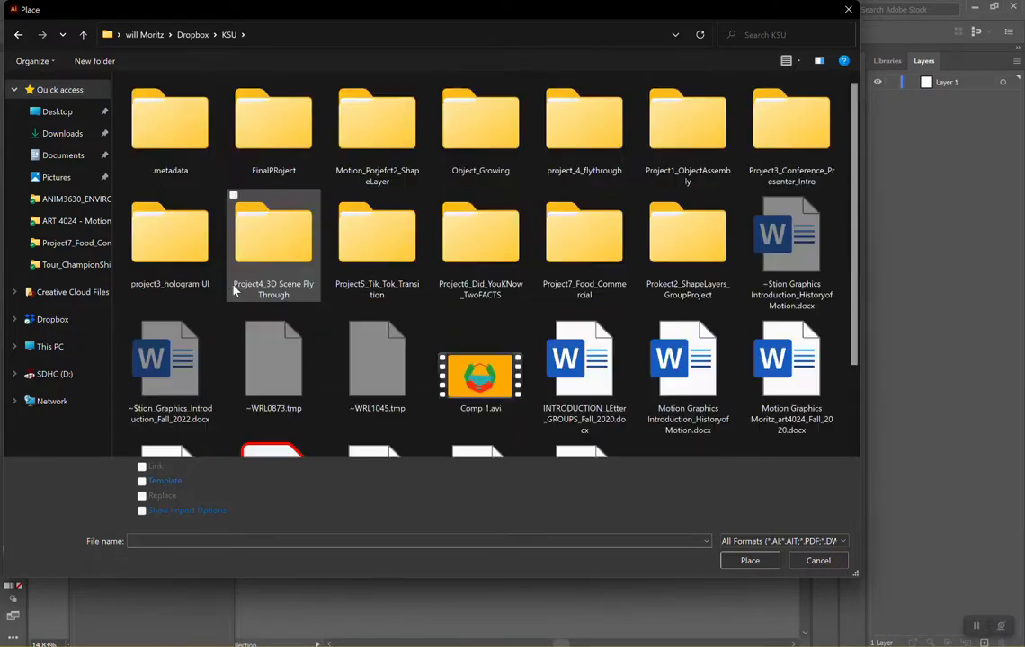
left_click(490, 129)
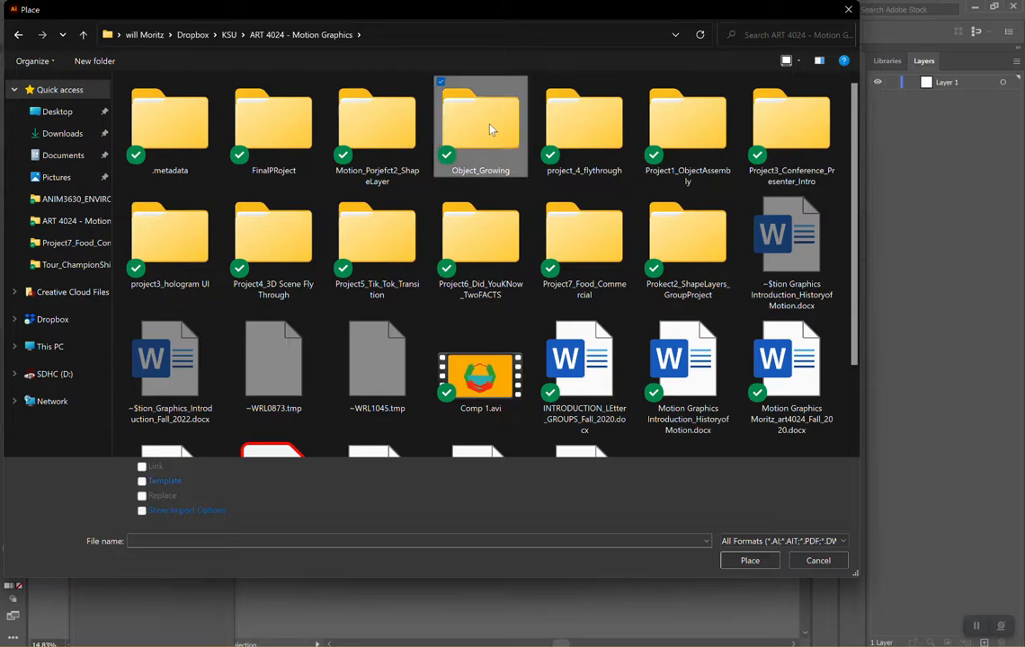
double_click(648, 124)
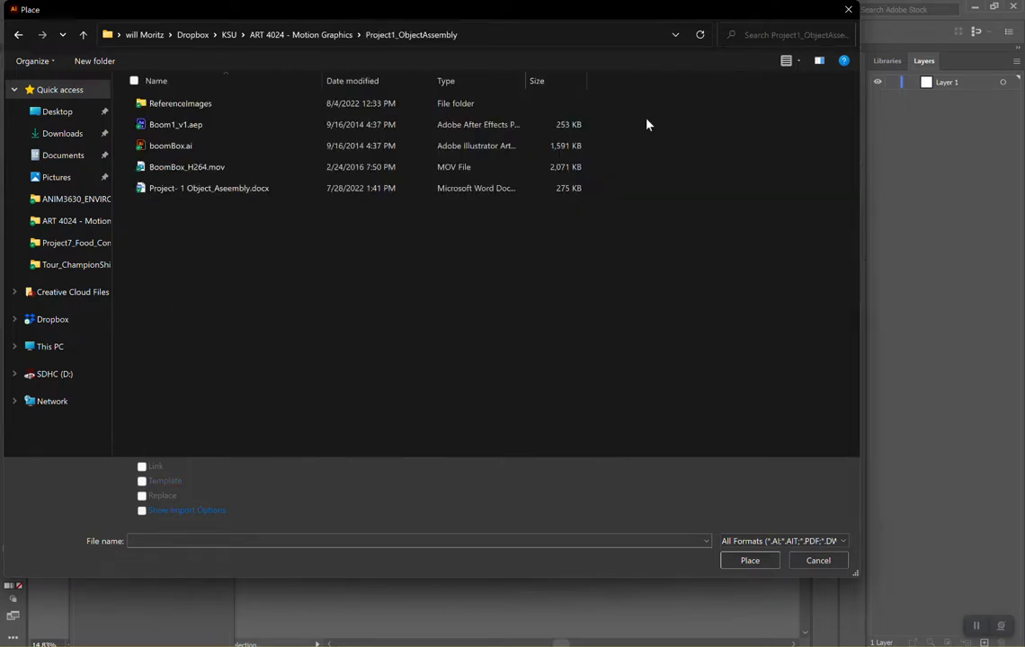
double_click(201, 108)
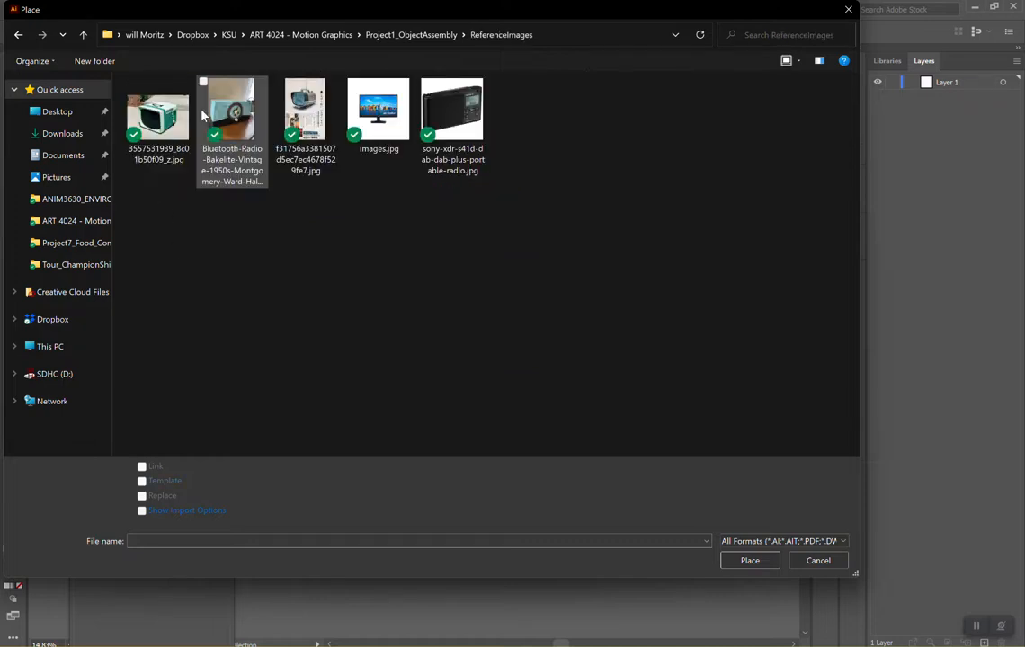
left_click(141, 126)
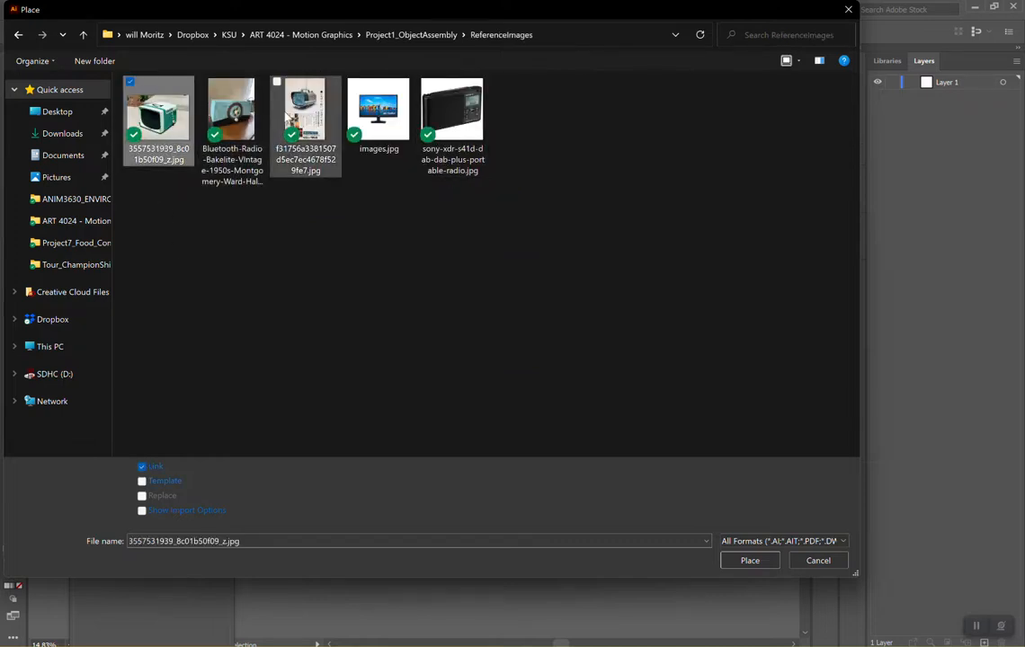
left_click(750, 561)
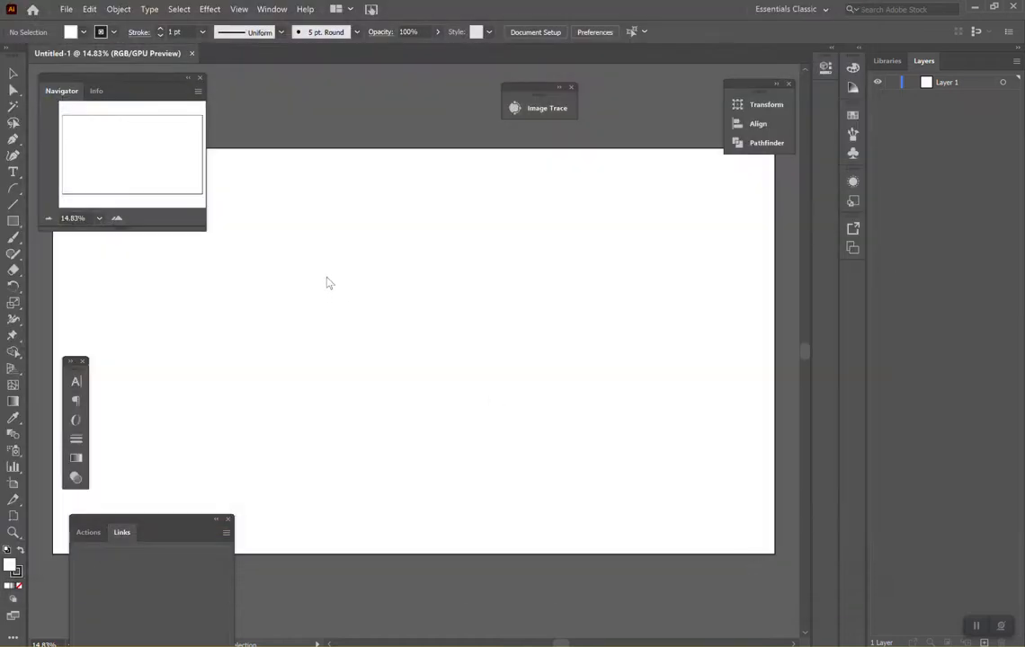
left_click(311, 244)
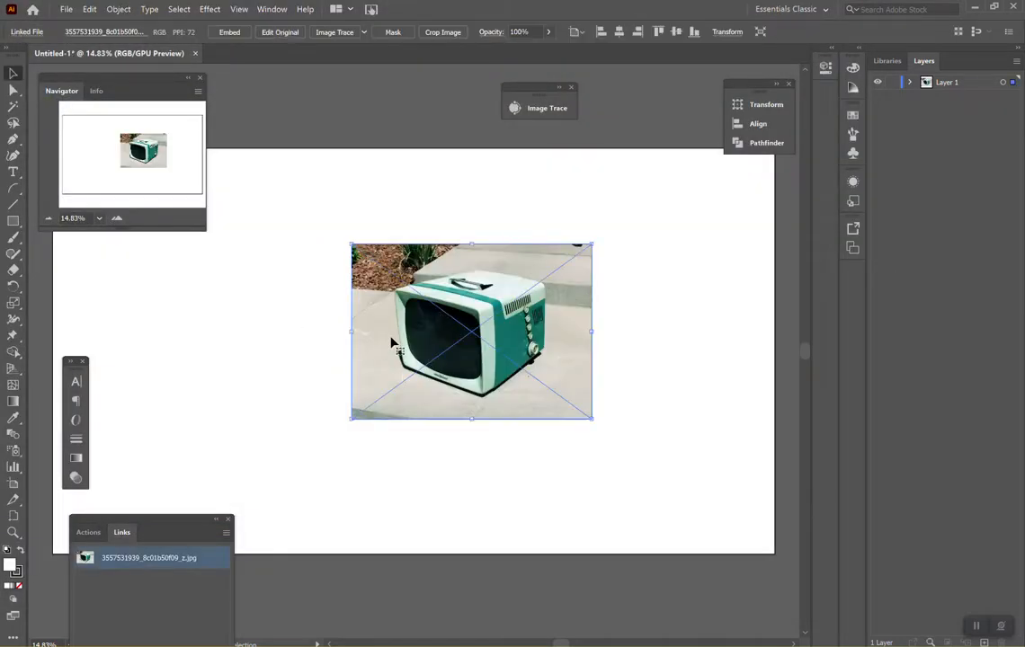
Enlarge the placed TV photo proportionally to fill most of the artboard's height and reposition it near the artboard's center.
left_click(12, 532)
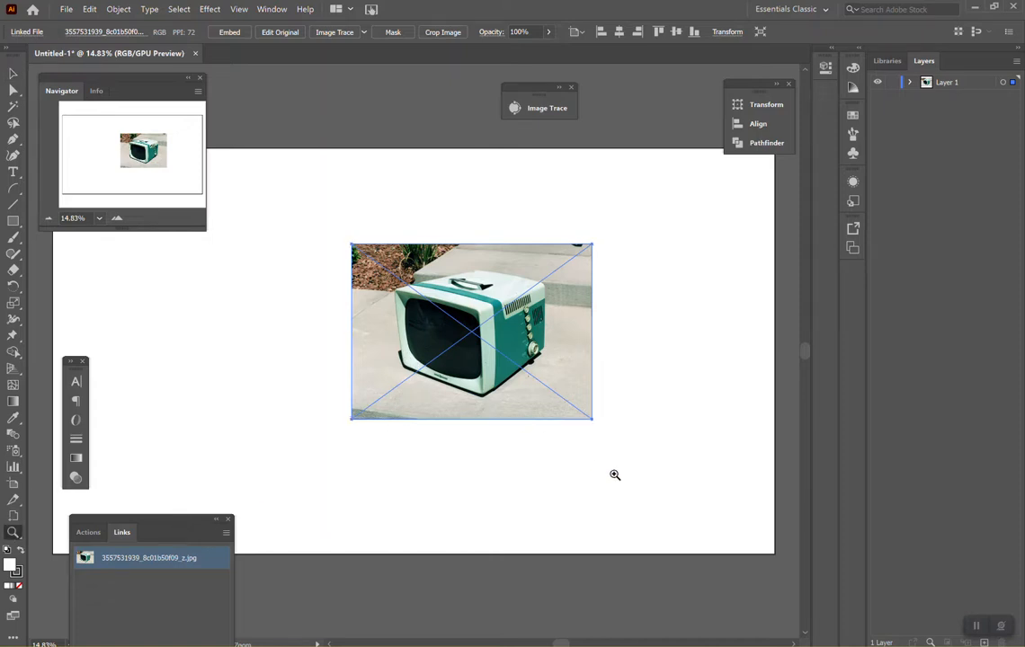
left_click(584, 478, "alt")
left_click_drag(360, 380, 472, 474)
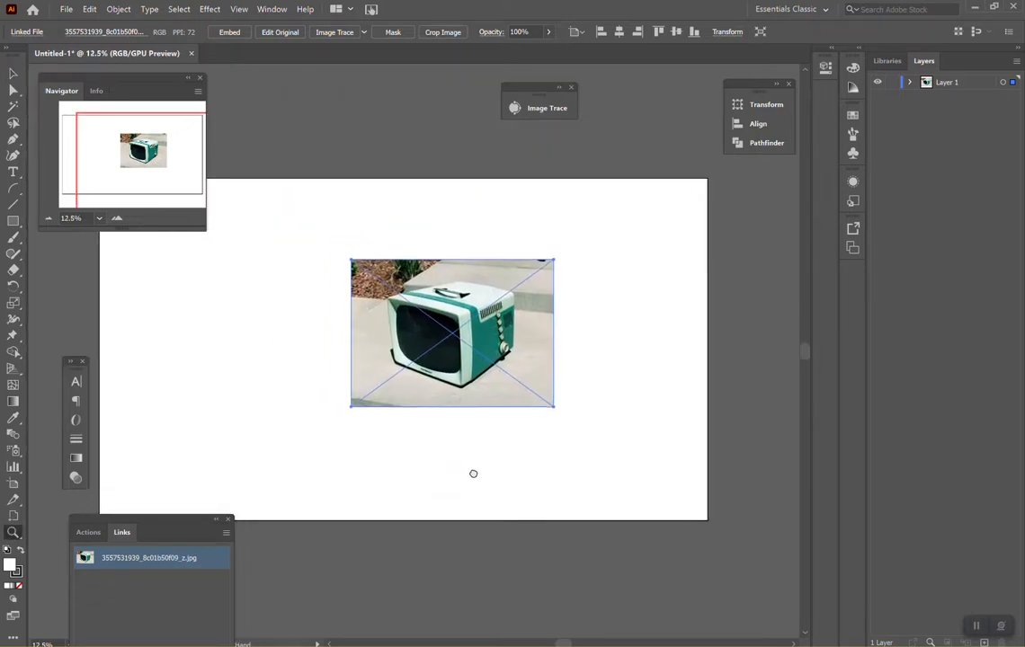
key("v")
left_click(425, 164)
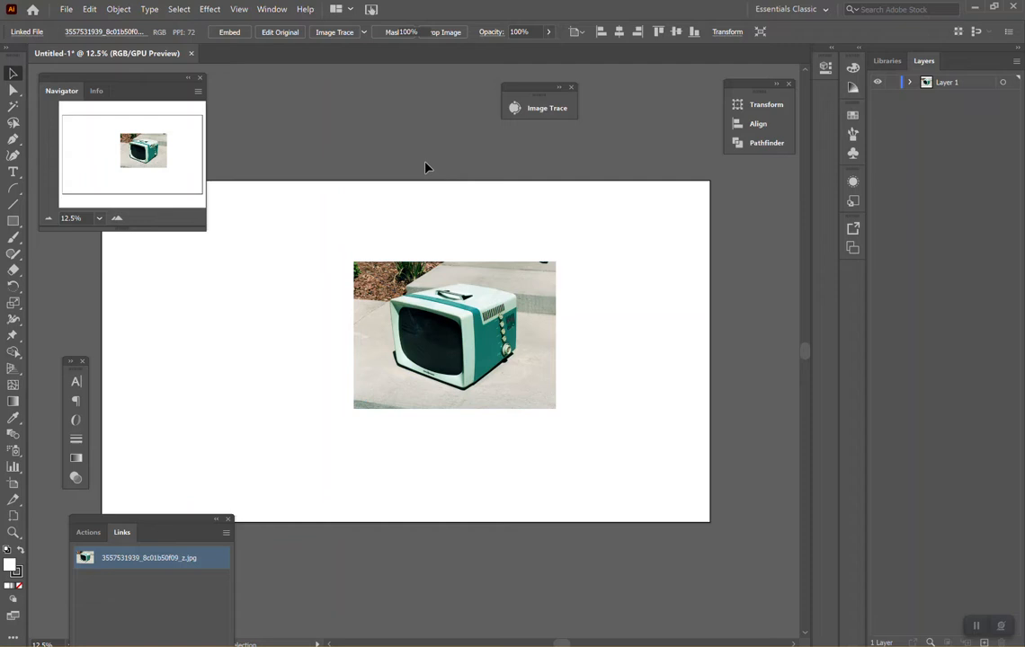
left_click(456, 357)
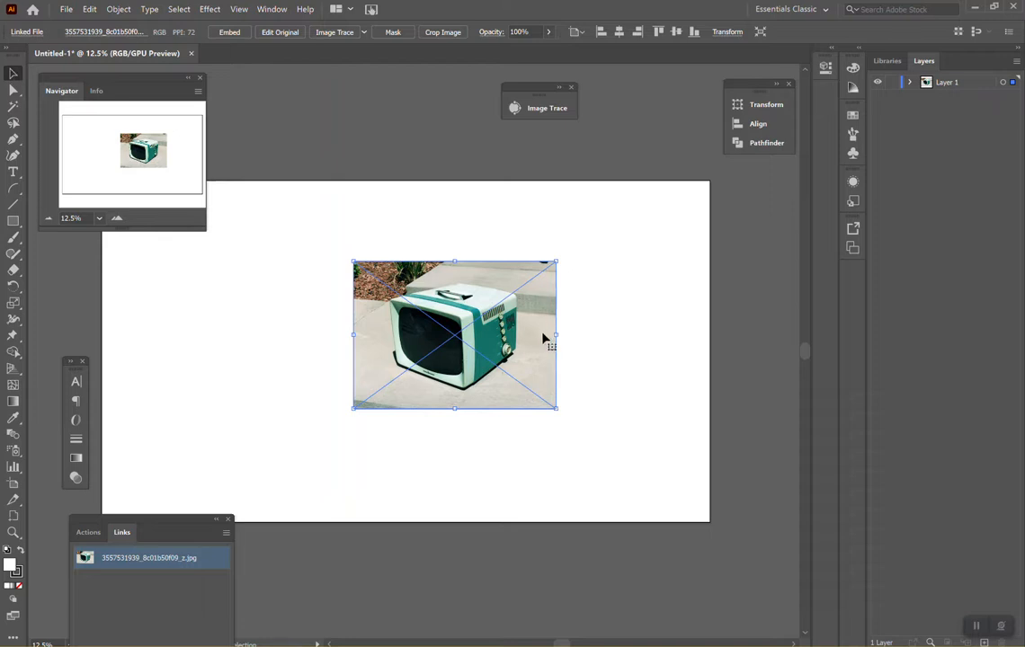
left_click_drag(556, 261, 617, 167)
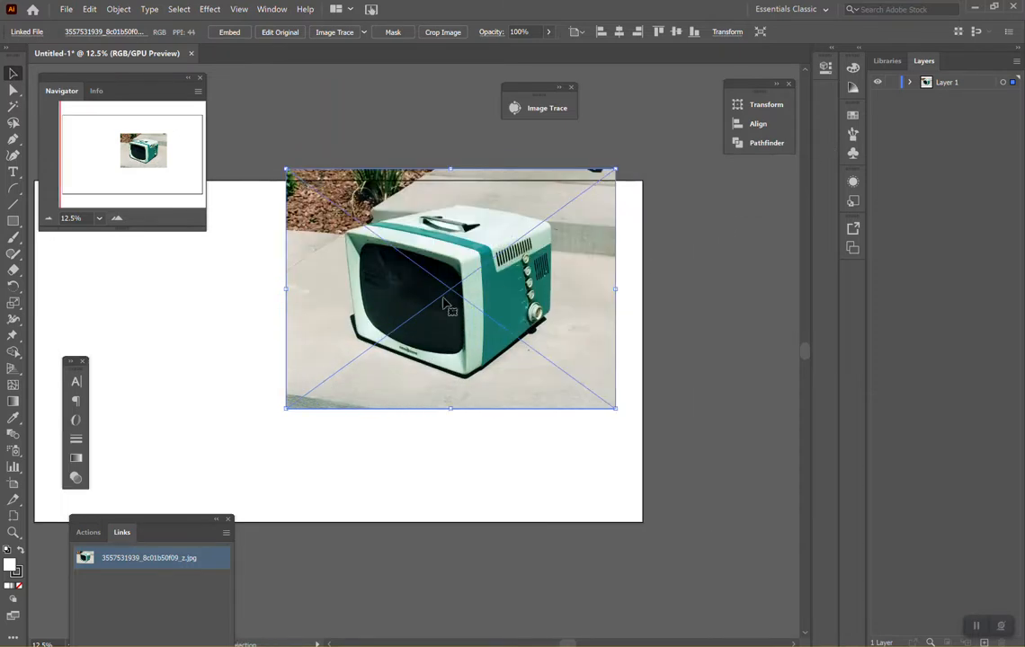
left_click_drag(449, 304, 274, 386)
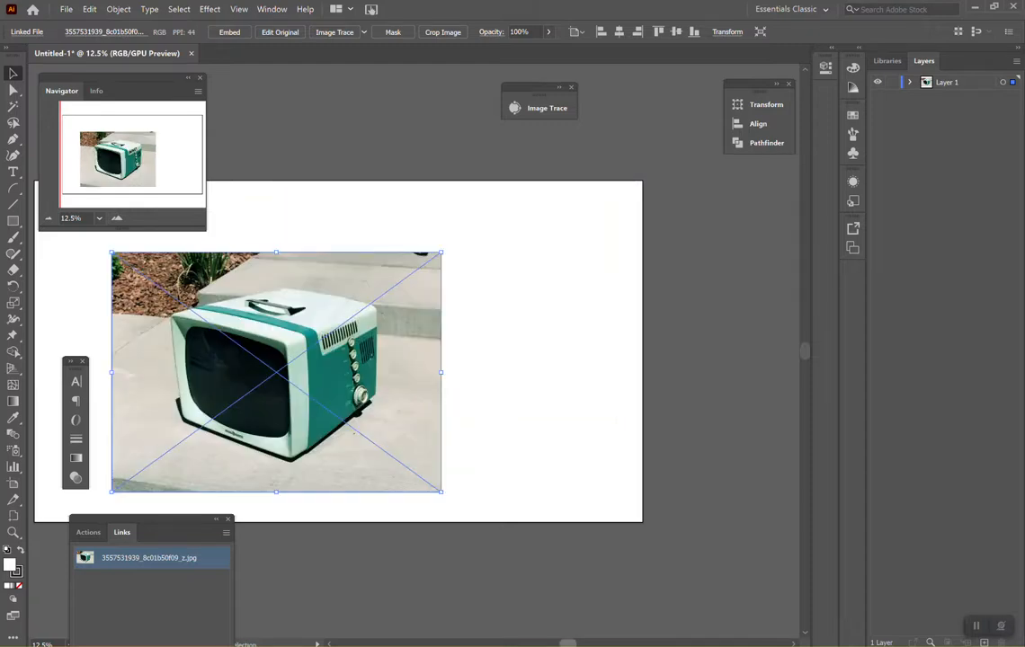
left_click_drag(568, 643, 556, 644)
left_click_drag(500, 403, 567, 386)
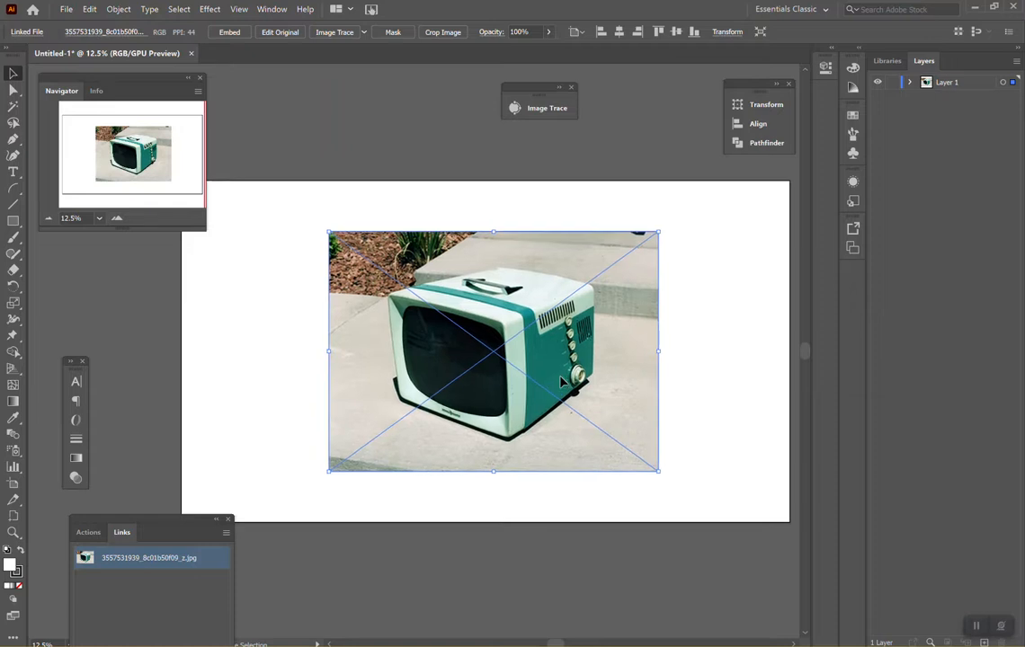
left_click_drag(661, 231, 742, 197)
left_click_drag(540, 297, 582, 406)
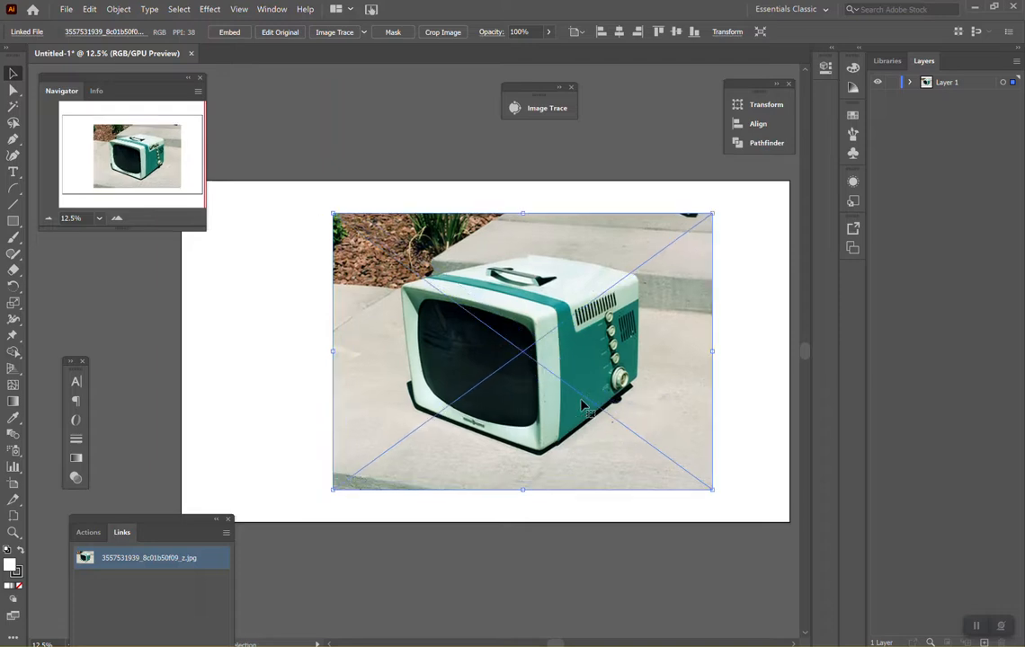
Nudge the TV photo slightly left and down until its lower edge meets the bottom edge of the artboard.
left_click_drag(558, 641, 559, 642)
key("shift+Left")
key("shift+Left")
key("shift+Left")
key("shift+Left")
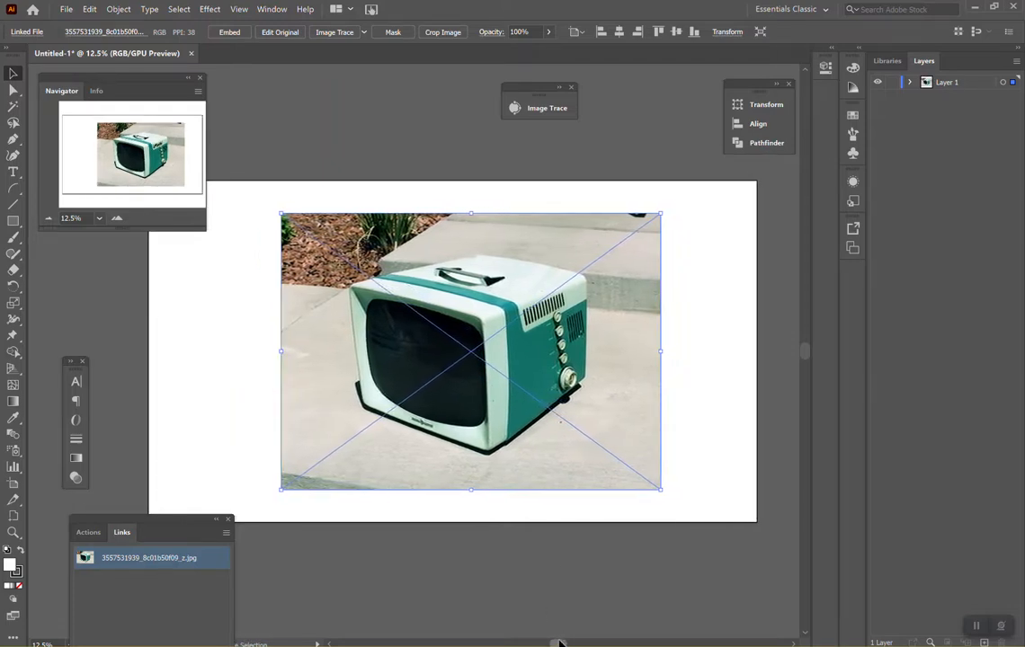
key("shift+Down")
key("shift+Down")
key("shift+Down")
key("shift+Down")
key("shift+Down")
key("shift+Down")
key("shift+Down")
key("shift+Down")
key("shift+Left")
key("shift+Left")
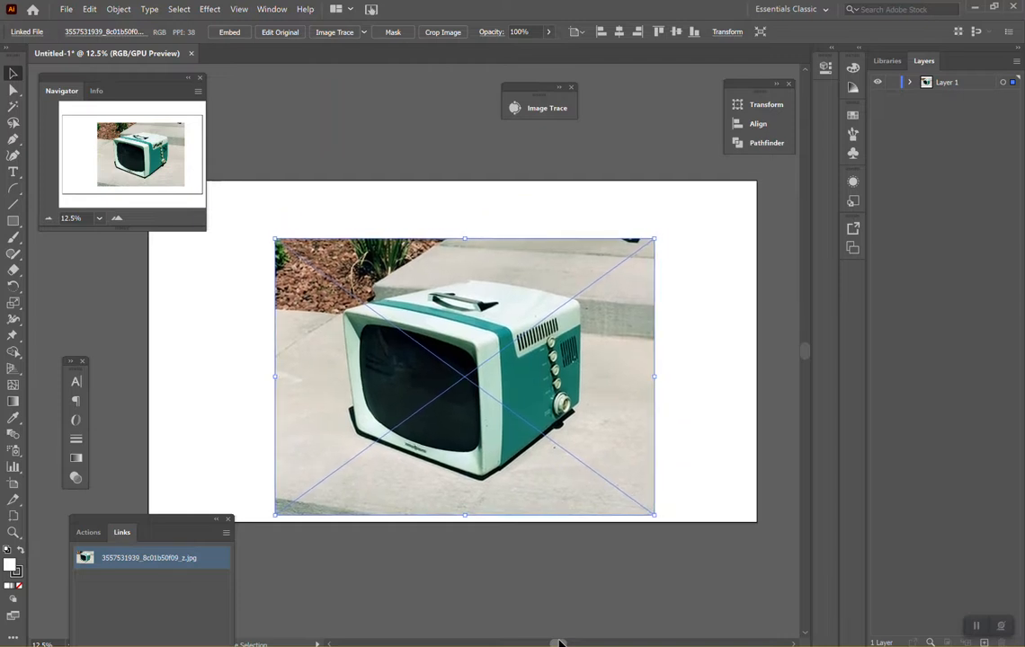
key("shift+Down")
key("shift+Down")
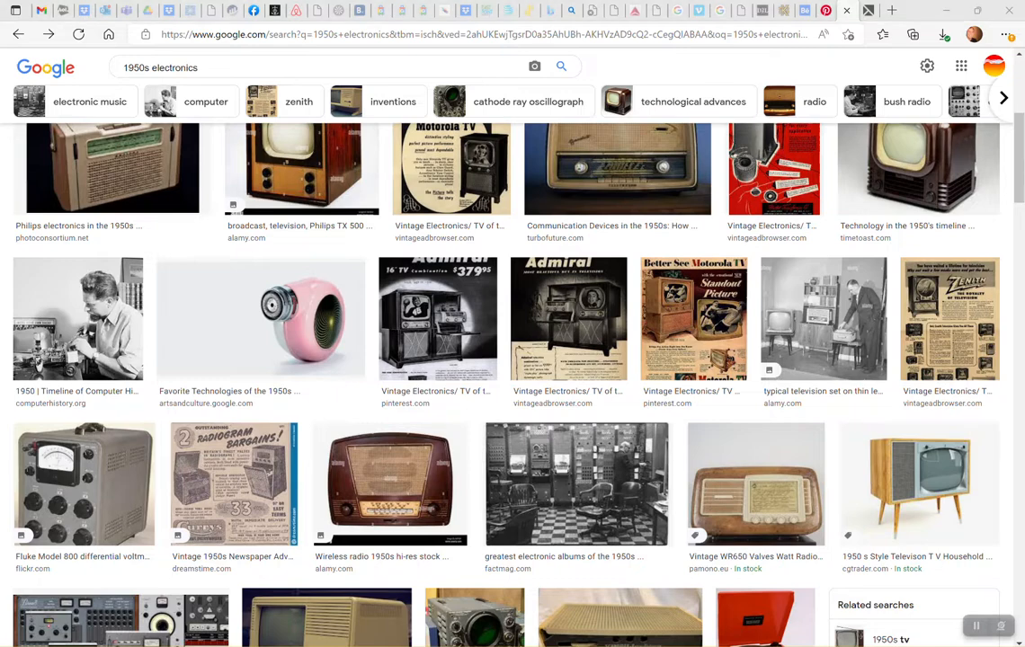
left_click(975, 629)
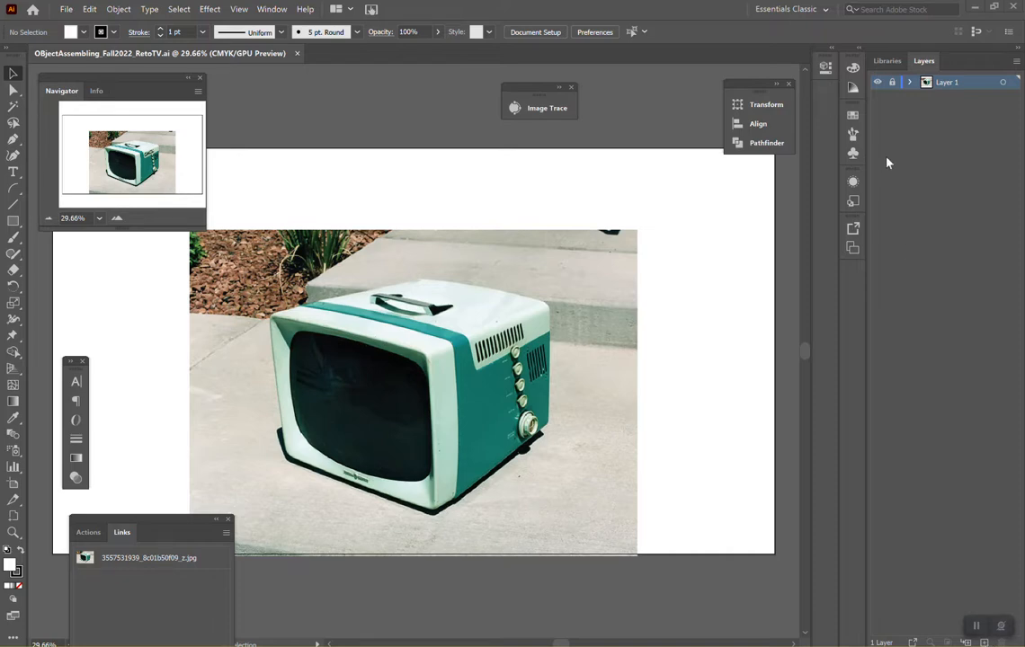
Add a new layer above Layer 1 with the Layers panel floating beside the photo, and lock Layer 1.
double_click(966, 86)
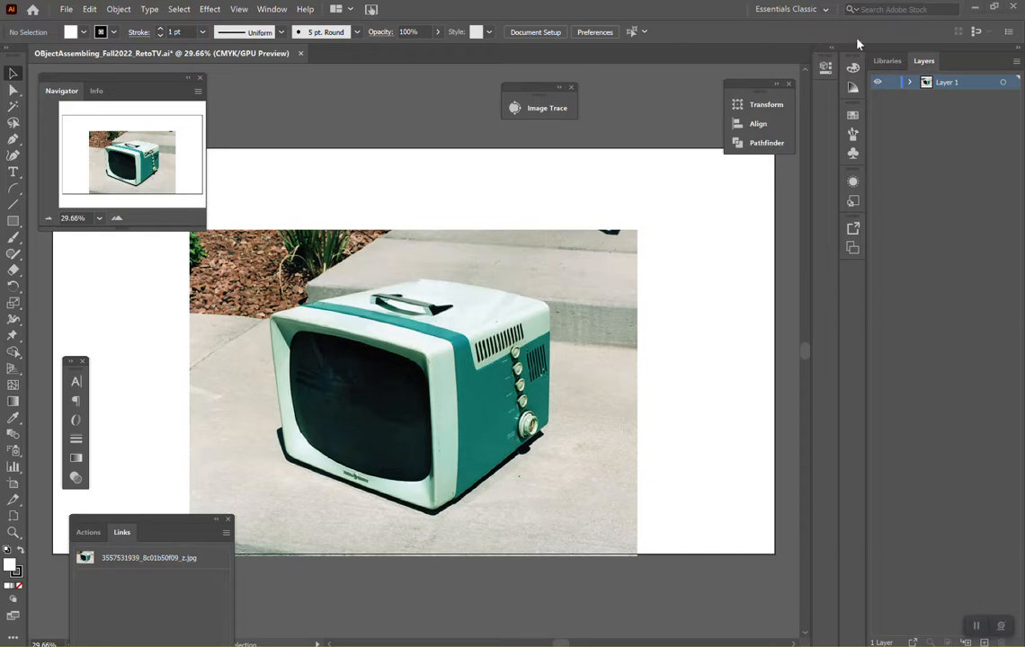
left_click_drag(922, 66, 620, 116)
left_click(670, 239)
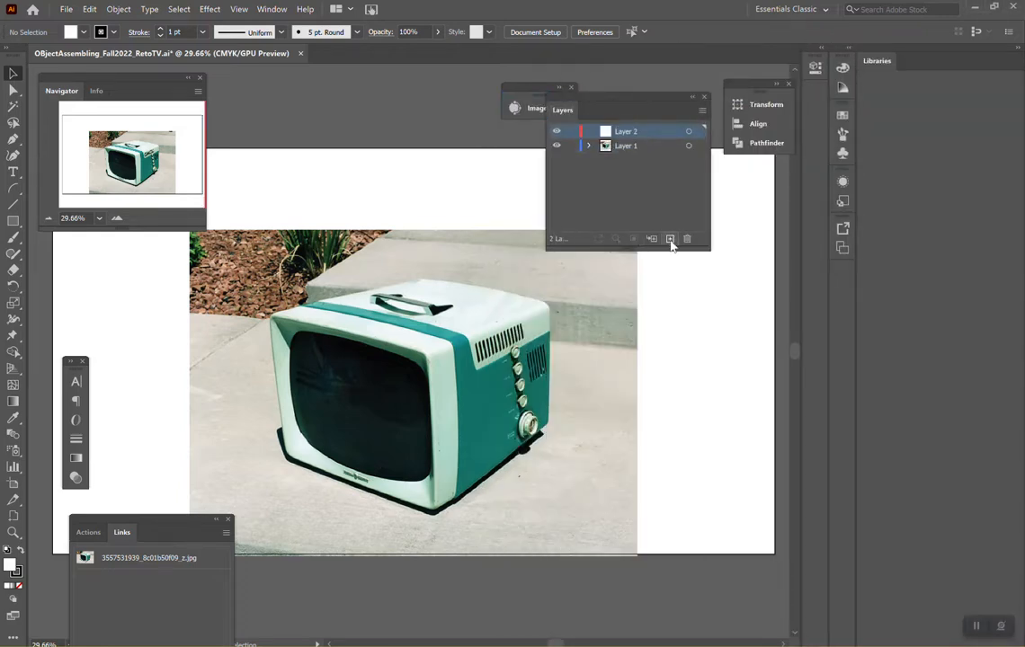
left_click_drag(632, 108, 692, 197)
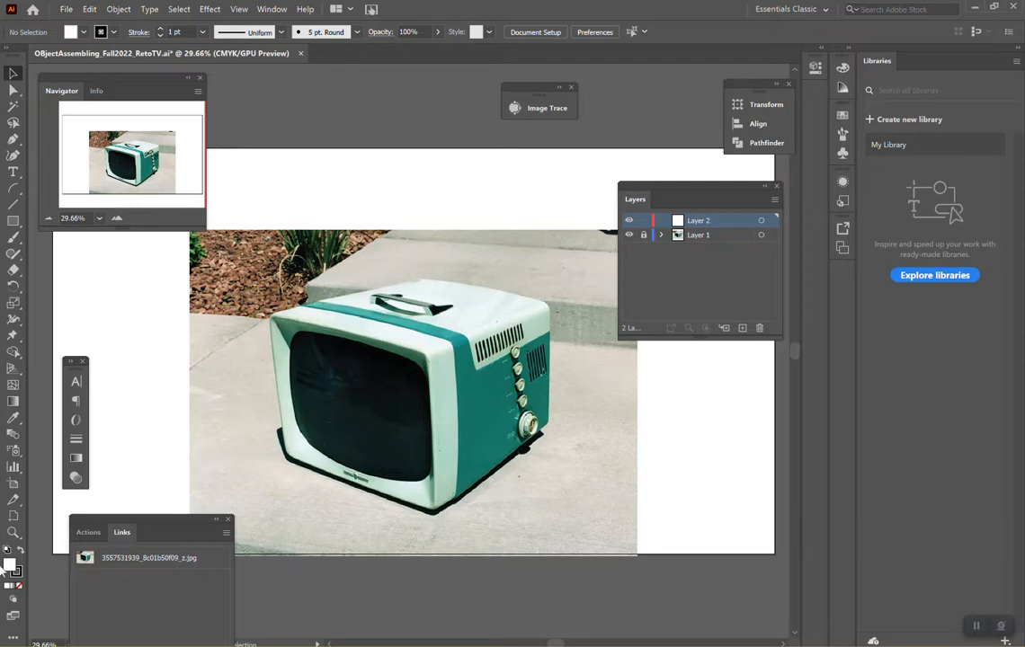
Sample the teal of the TV's side with the Eyedropper as the fill color, viewing the photo at 50%.
left_click(12, 533)
left_click(359, 370)
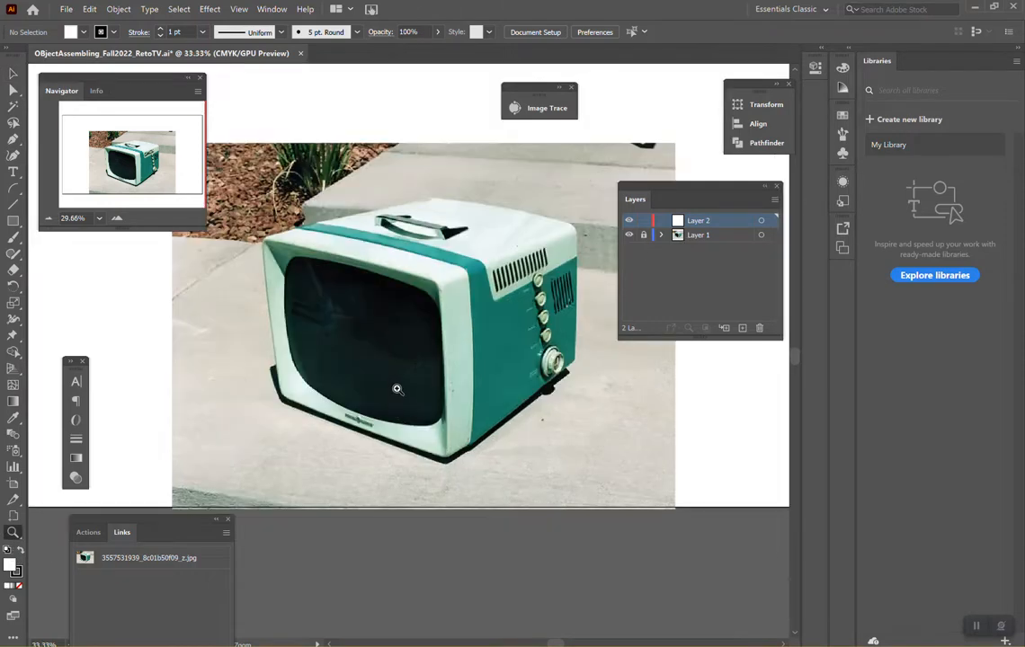
left_click(486, 304)
left_click_drag(340, 321, 465, 338)
left_click_drag(680, 192, 780, 219)
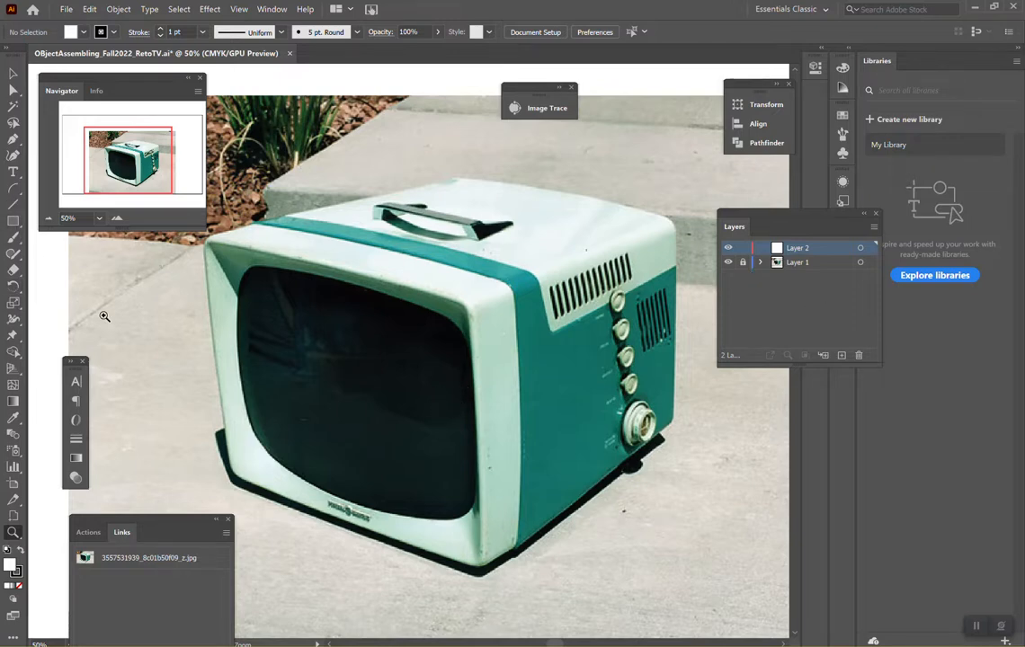
key("i")
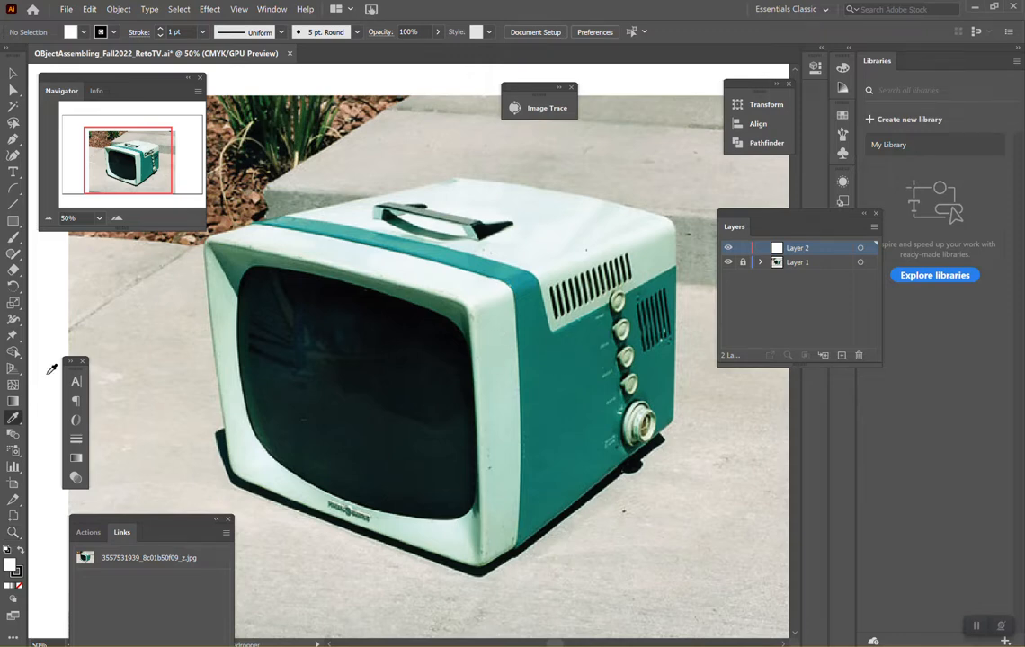
left_click(566, 371)
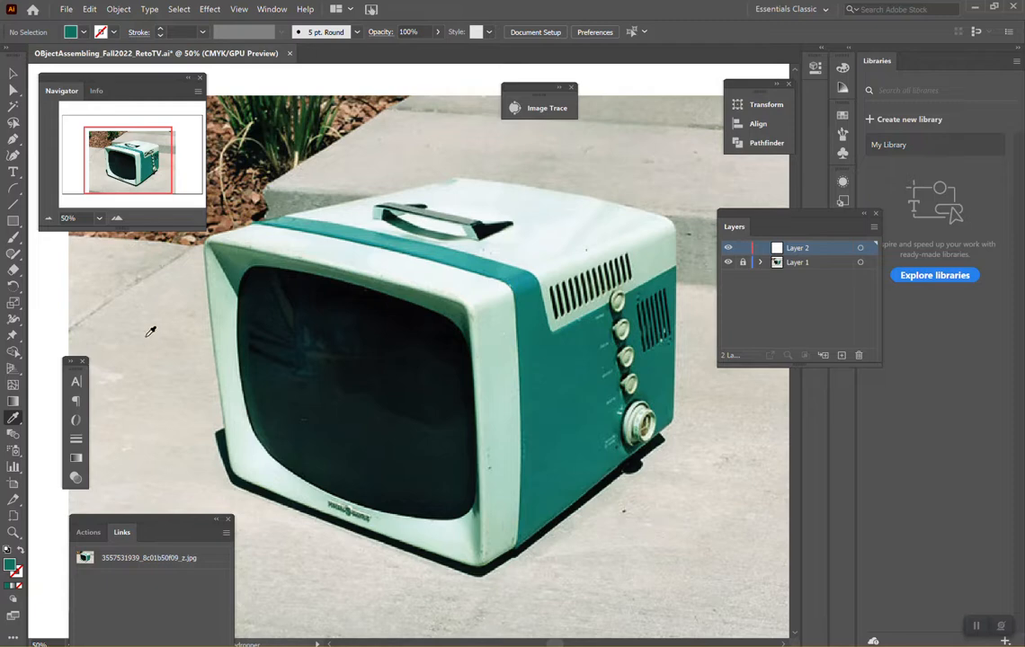
Start a Pen path at the lower rear corner of the TV's teal side and run it along the bottom edge to the front corner.
left_click(13, 140)
left_click(671, 423)
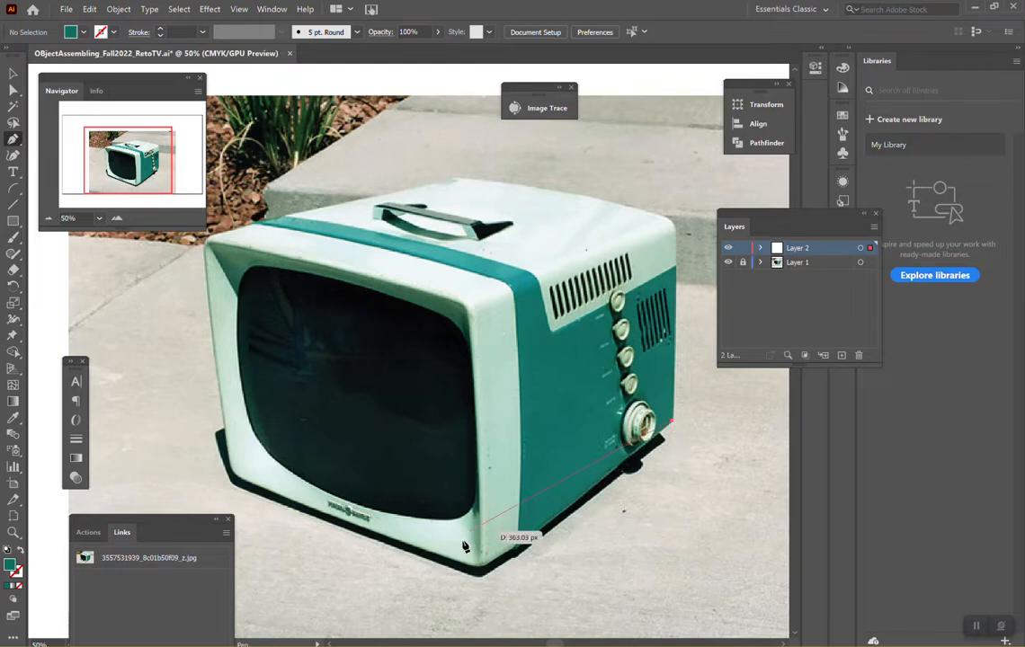
left_click(517, 554)
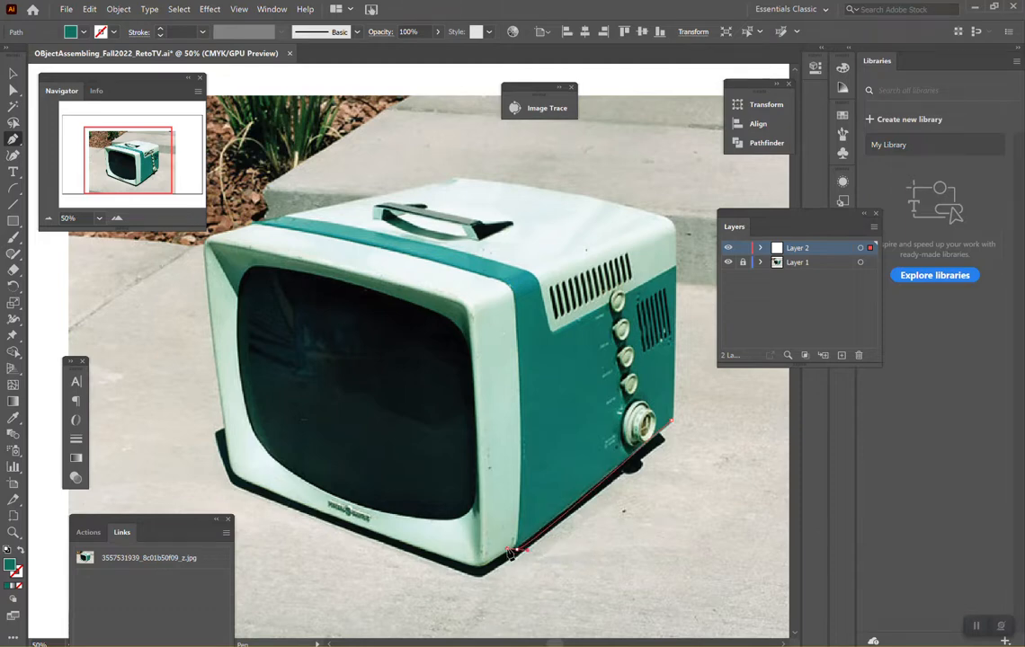
left_click_drag(508, 551, 507, 550)
key("ctrl+z")
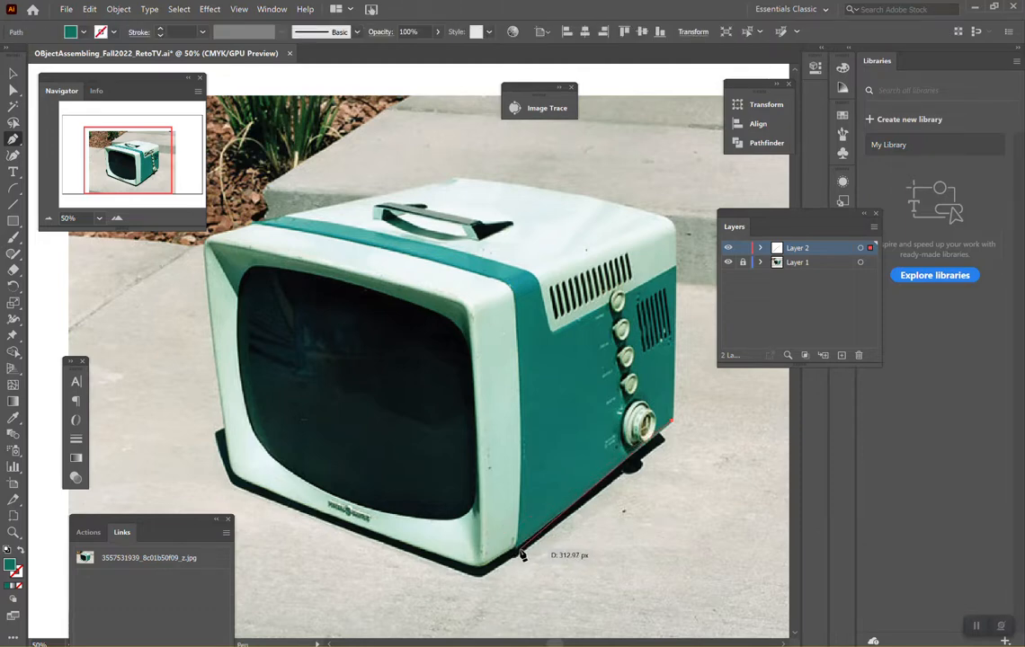
left_click(518, 551)
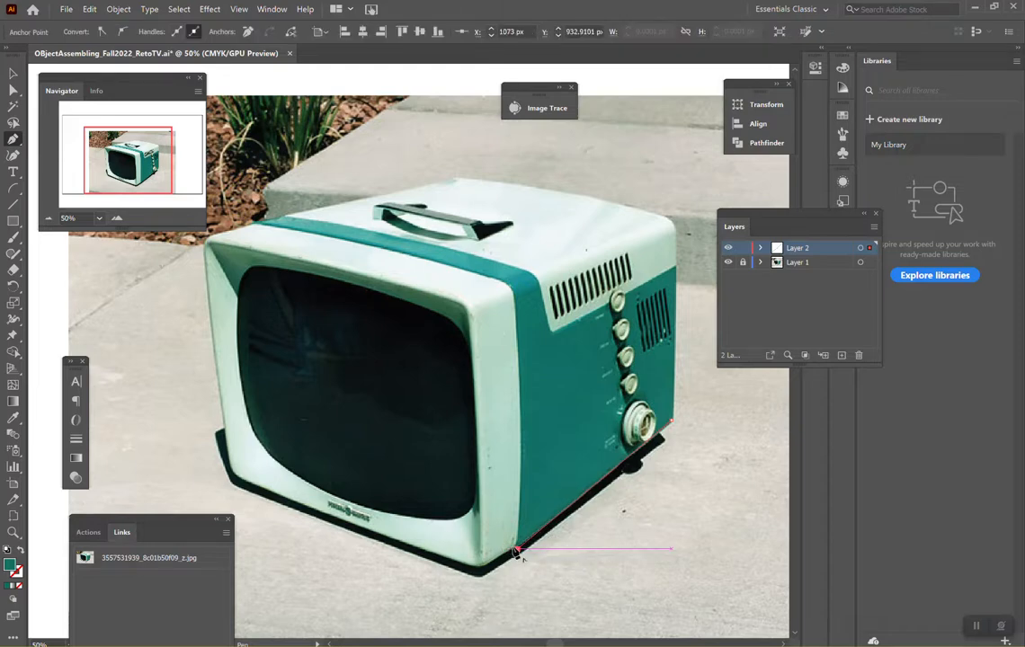
Round the path at the TV's front corner and continue it to a rounded corner at the screen's lower left.
left_click_drag(490, 543, 440, 527)
key("ctrl+z")
left_click_drag(495, 548, 481, 545)
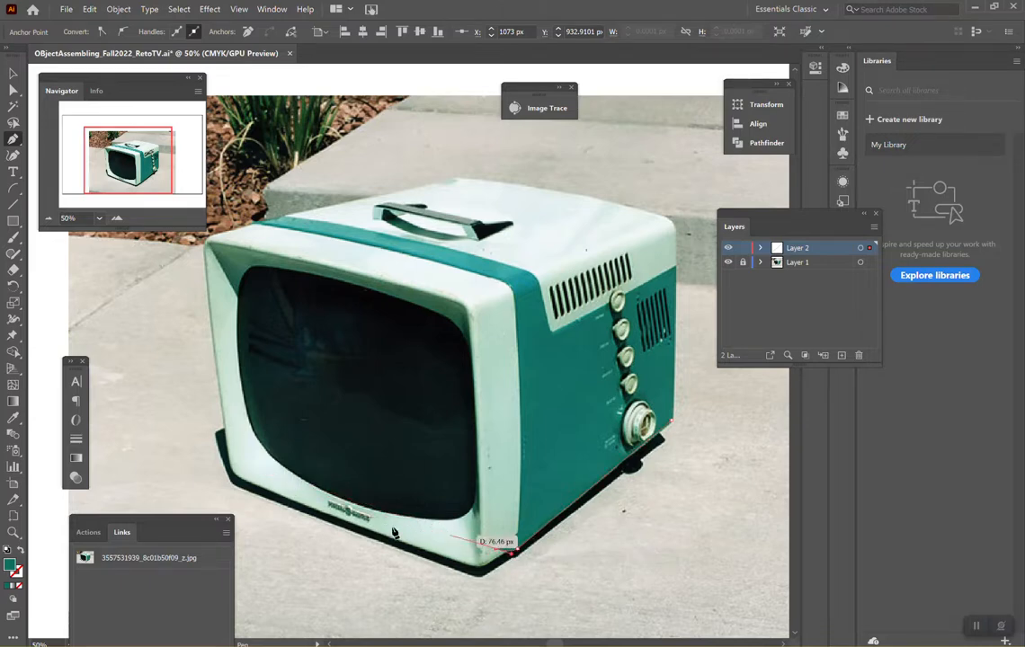
left_click(255, 465)
mouse_move(262, 464)
left_mouse_down()
mouse_move(274, 453)
mouse_move(263, 458)
left_mouse_up()
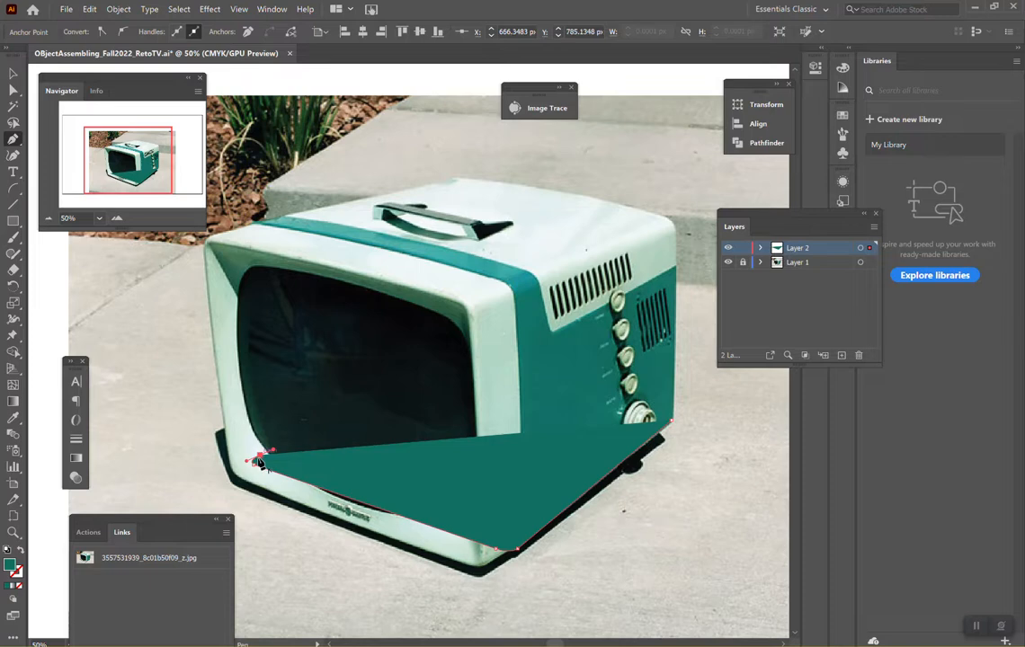
Extend the path to a rounded back corner inside the screen, then across to the starting corner, closing the TV's teal floor shape.
left_click(426, 363)
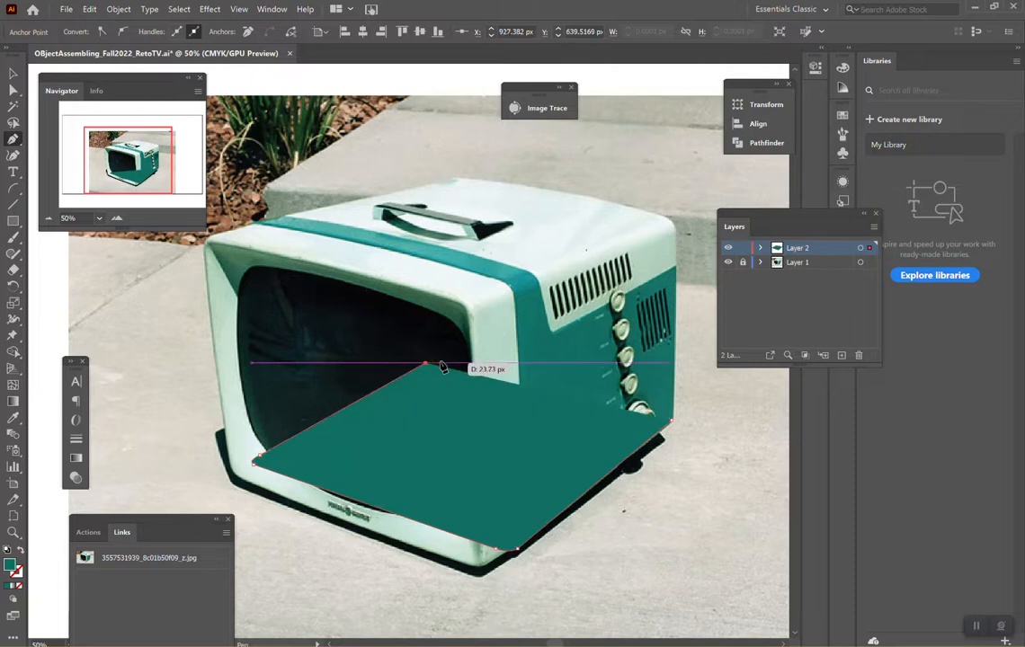
left_click_drag(430, 361, 453, 366)
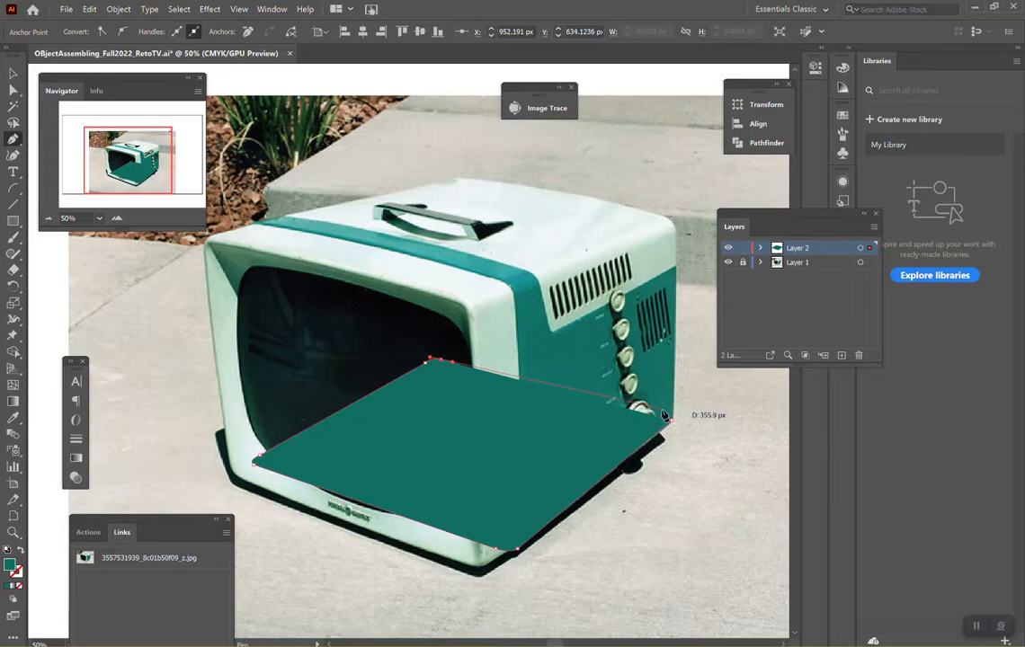
left_click(663, 411)
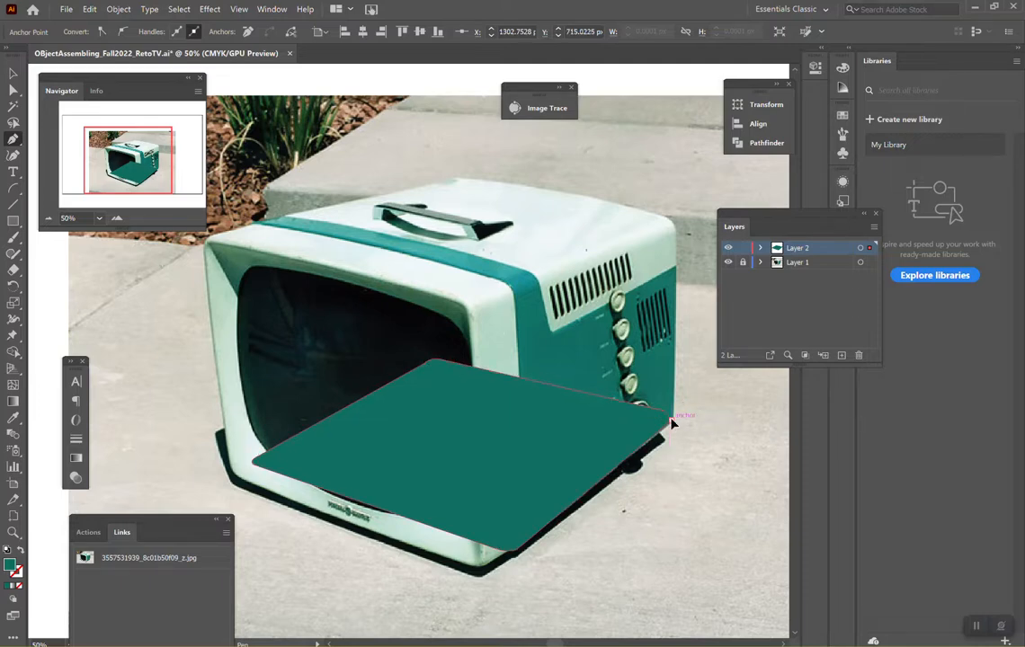
left_click_drag(659, 425, 661, 428)
left_click(976, 626)
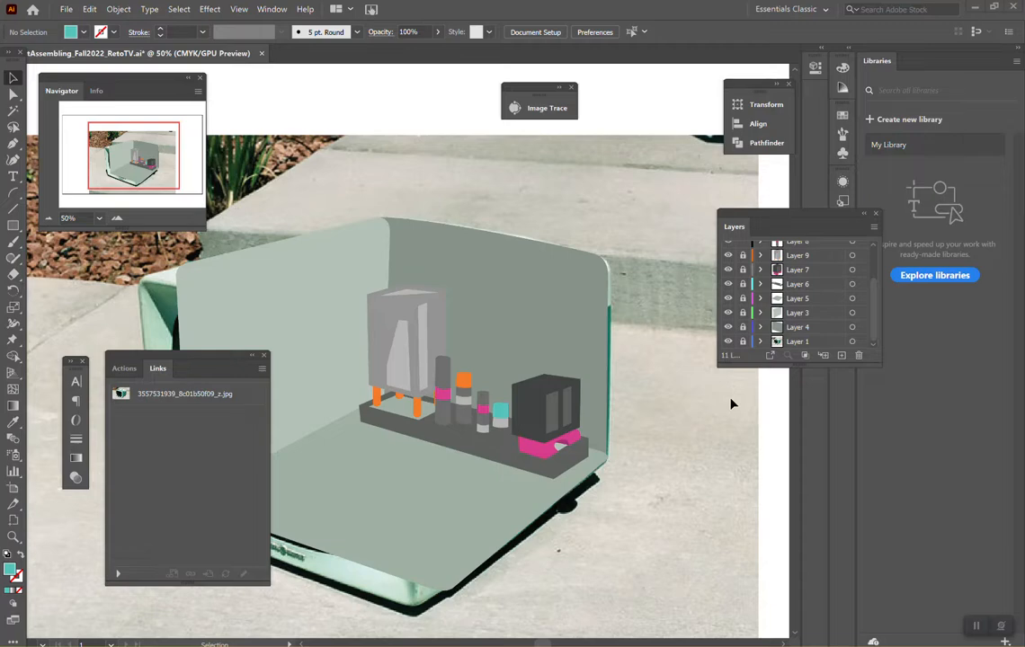
Move the Links panel below the Layers panel and make Layer 4 active with all the layers unlocked.
left_click_drag(194, 362, 739, 412)
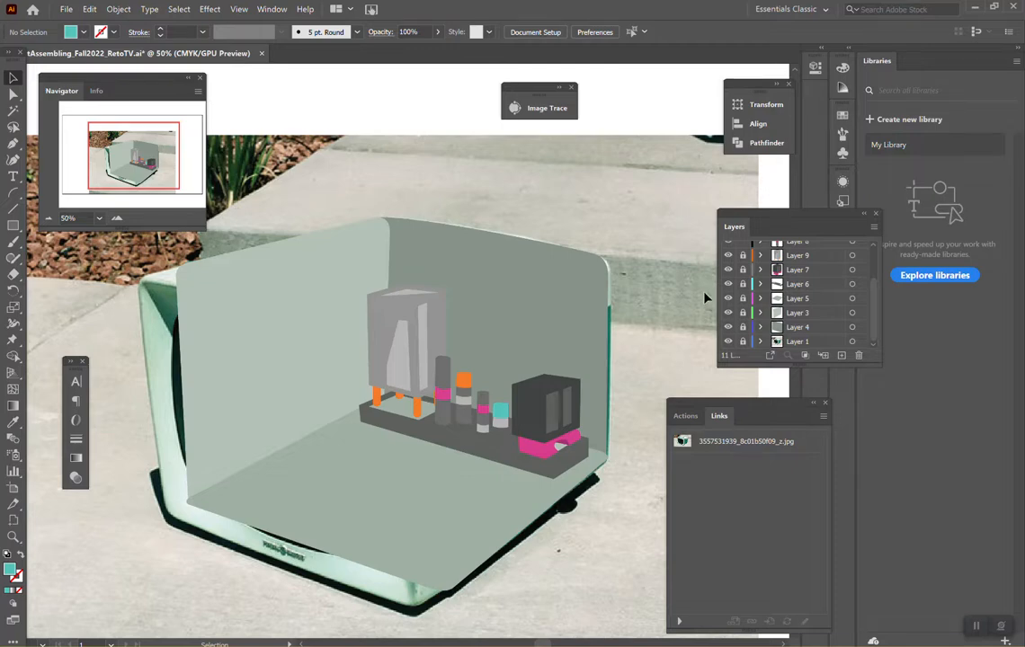
left_click(798, 327)
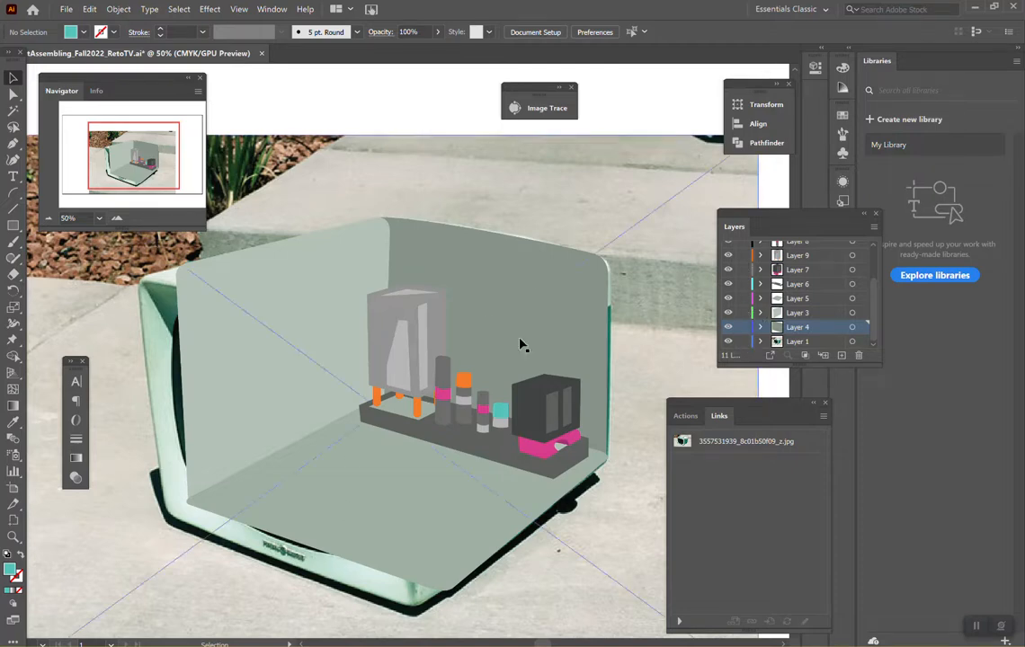
Try moving the back wall shape on Layer 4 and undo the move.
left_click(540, 306)
left_click_drag(540, 306, 499, 327)
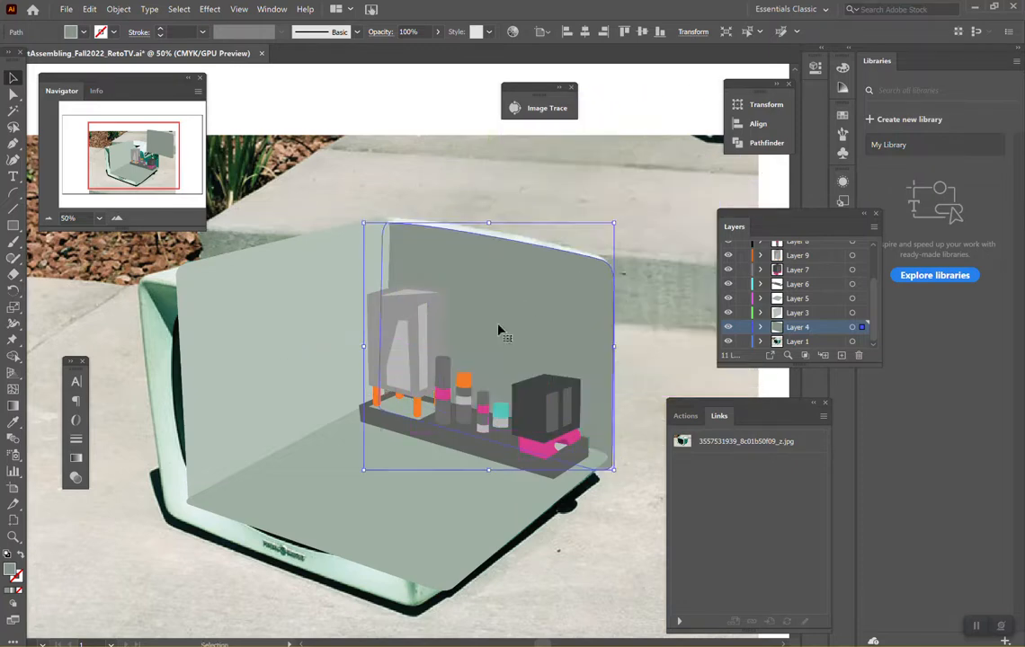
key("ctrl+z")
key("ctrl+z")
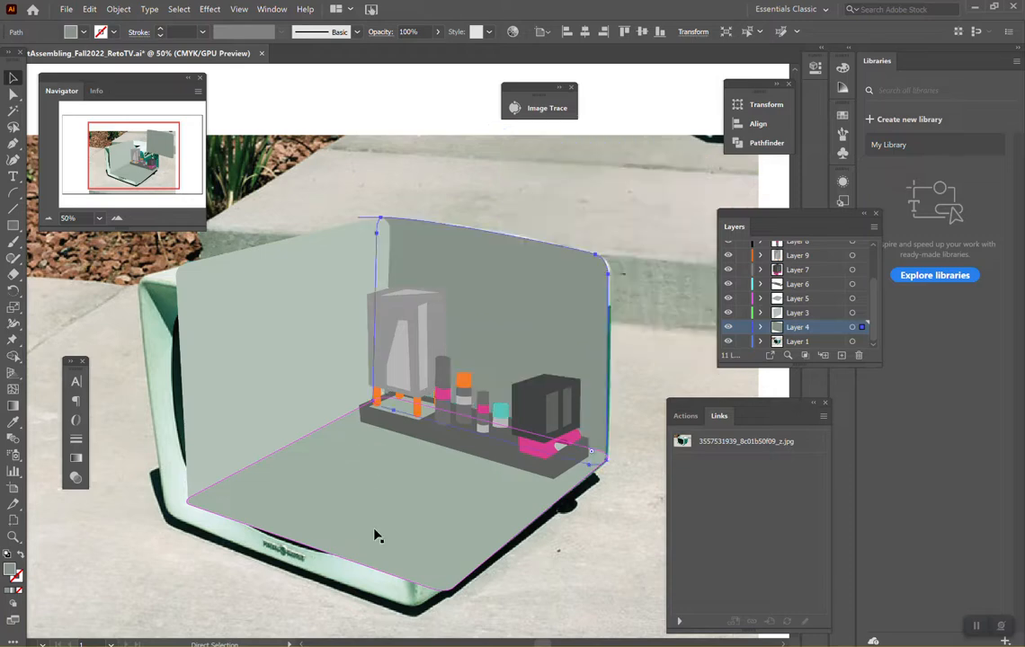
Select the floor shape and the left wall shape in turn to check which layers hold them.
key("v")
left_click(379, 534)
mouse_move(380, 534)
left_mouse_down()
mouse_move(386, 539)
mouse_move(446, 113)
mouse_move(407, 583)
mouse_move(378, 515)
left_mouse_up()
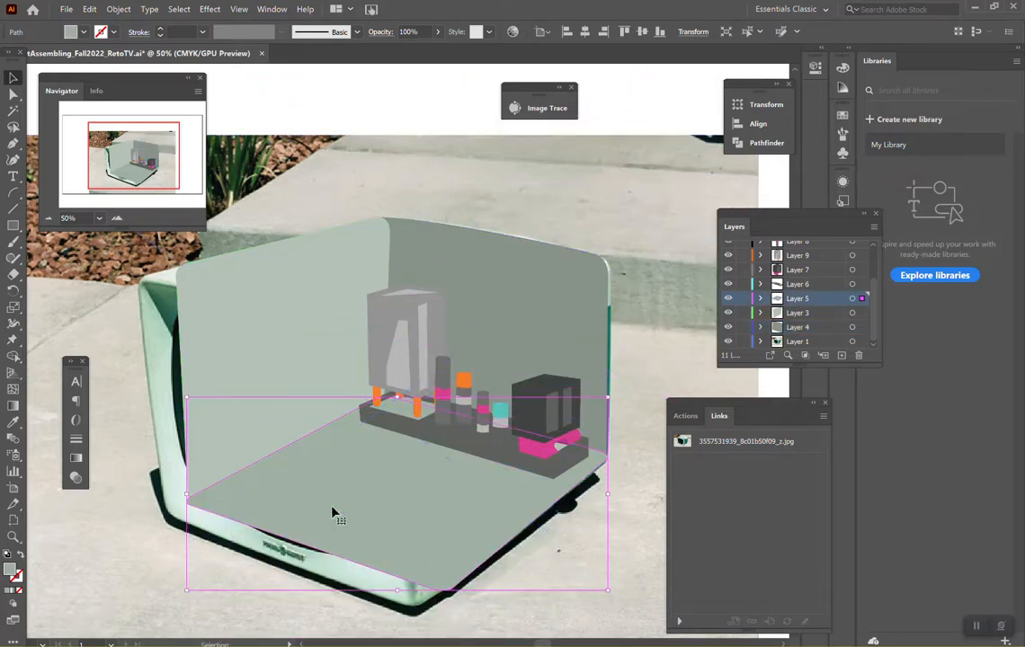
left_click(308, 264)
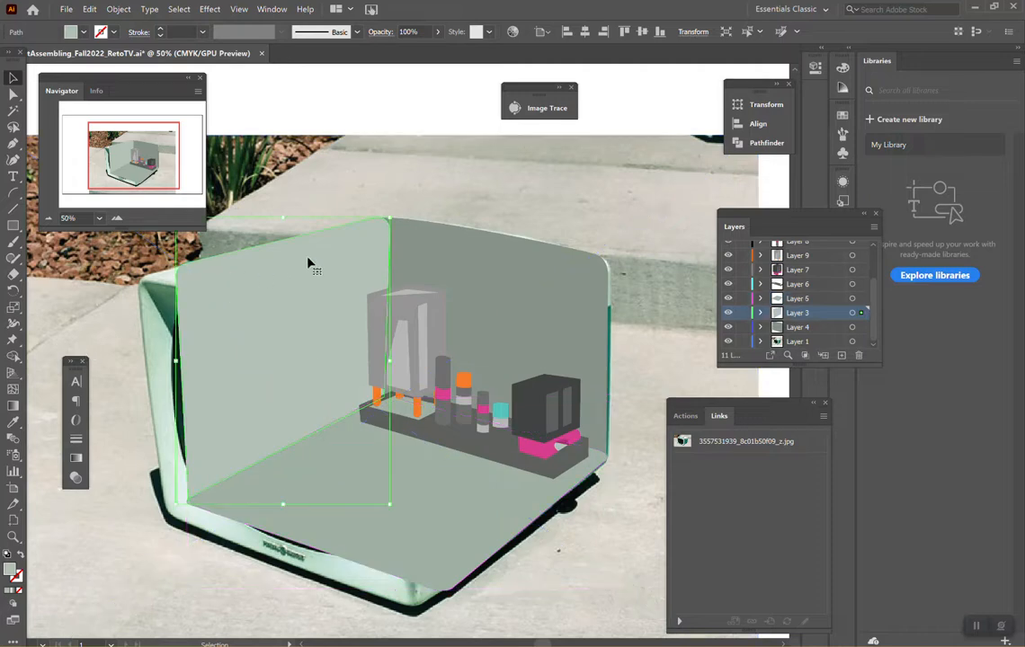
left_click_drag(294, 284, 279, 302)
key("a")
key("v")
Select the dark box on Layer 7 and toggle that layer's visibility off and on to examine its contents.
left_click(815, 299)
scroll(804, 313, "up", 2)
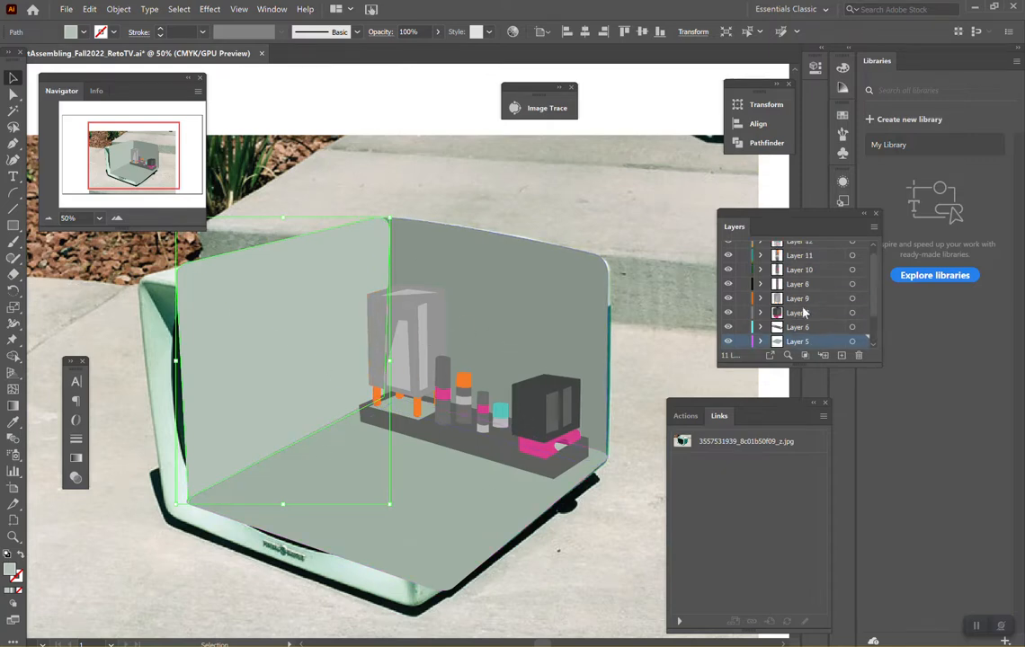
left_click(805, 313)
left_click(543, 416)
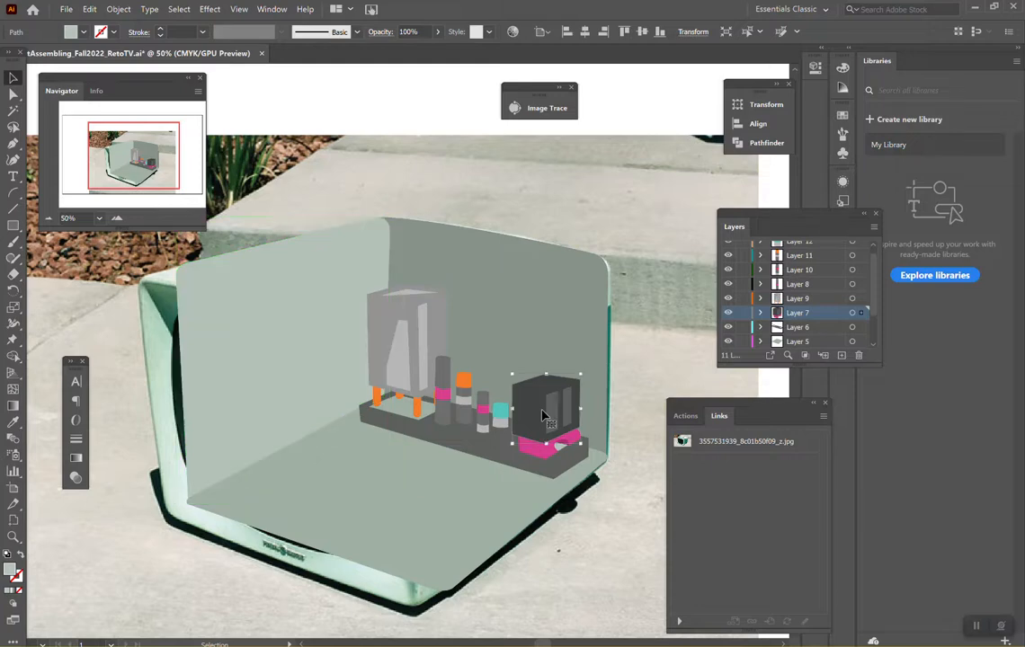
left_click(729, 313)
left_click(728, 313)
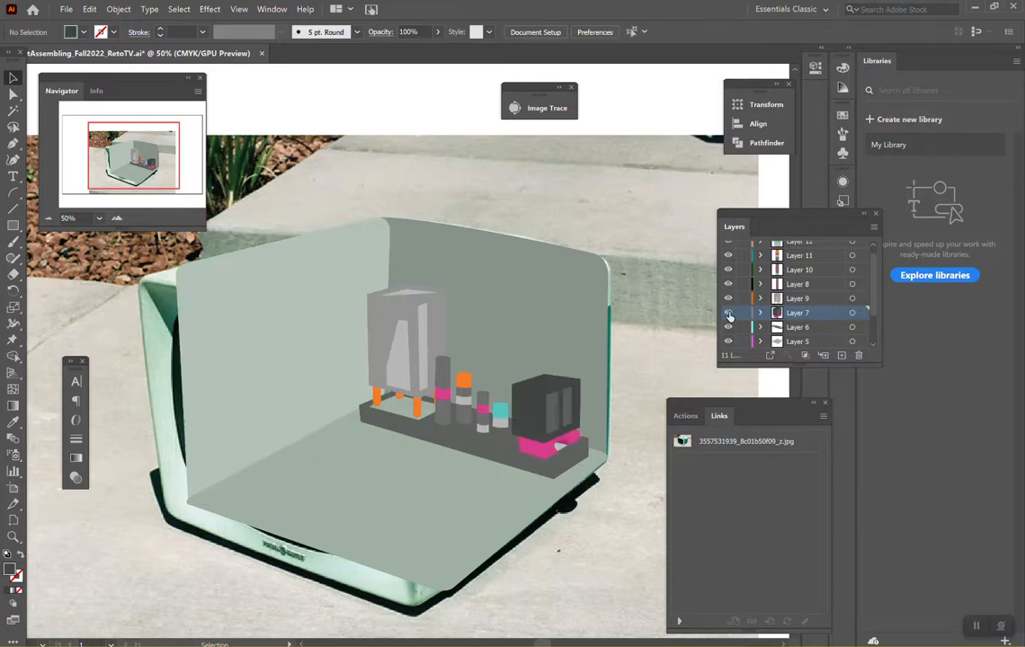
left_click(729, 313)
left_click(728, 313)
Lock all the layers from Layer 12 down to Layer 1.
scroll(748, 269, "up", 1)
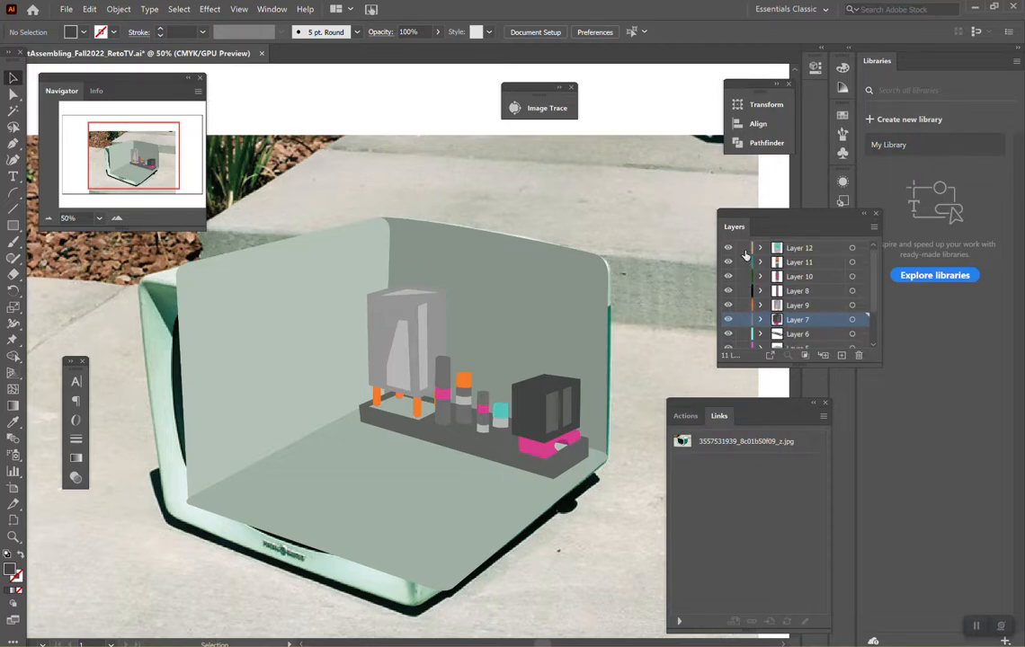
left_click_drag(745, 257, 751, 362)
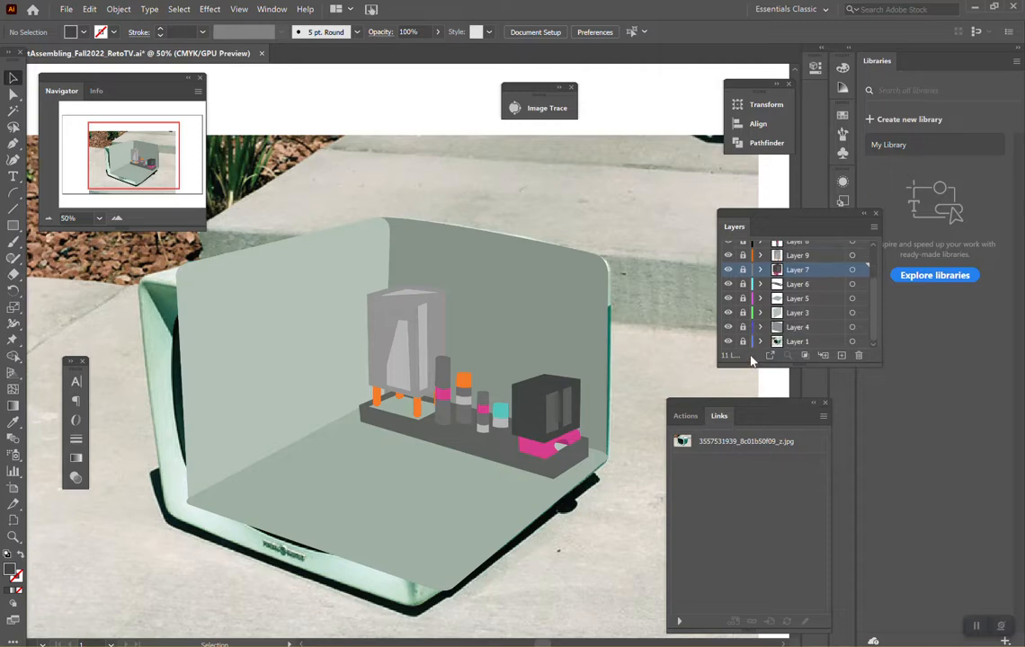
left_click(976, 626)
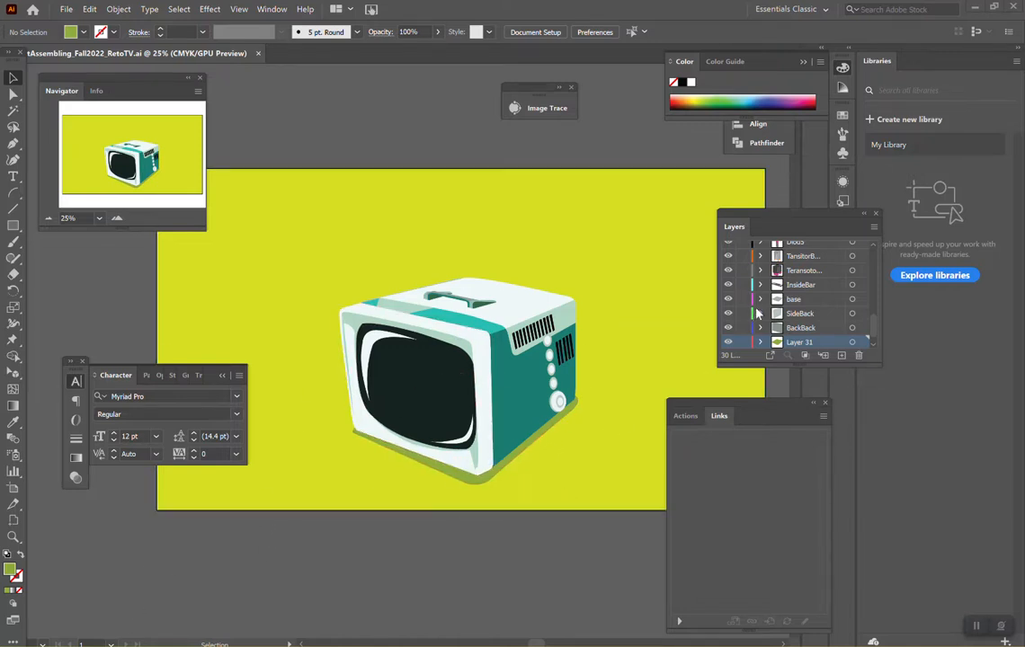
Lengthen the Layers panel to show more of the layer list, starting from the topmost layer.
left_click_drag(790, 363, 790, 557)
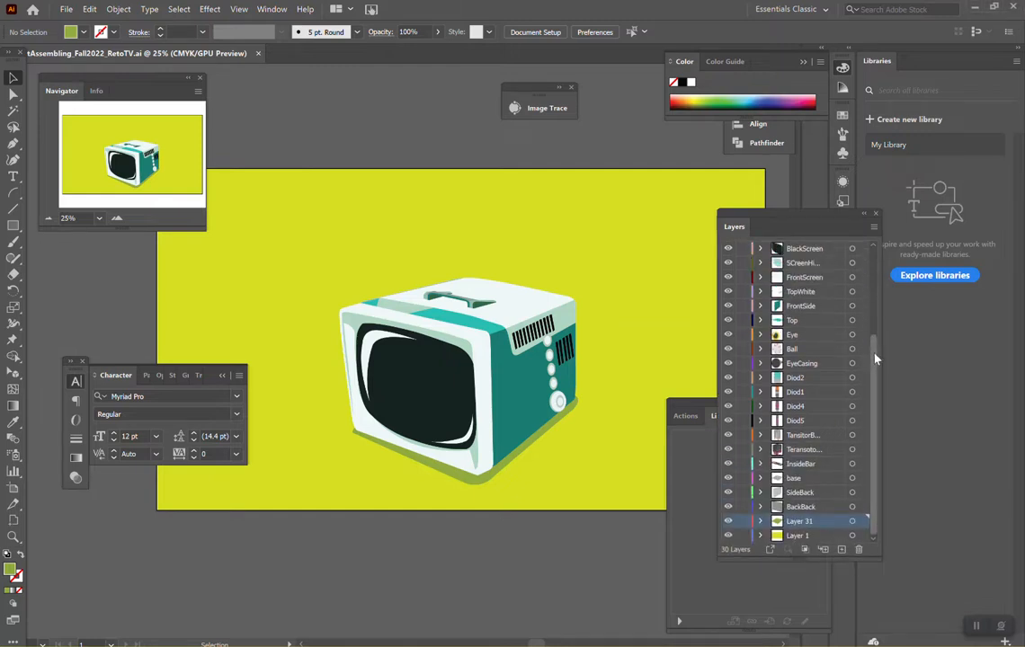
left_click_drag(876, 360, 859, 261)
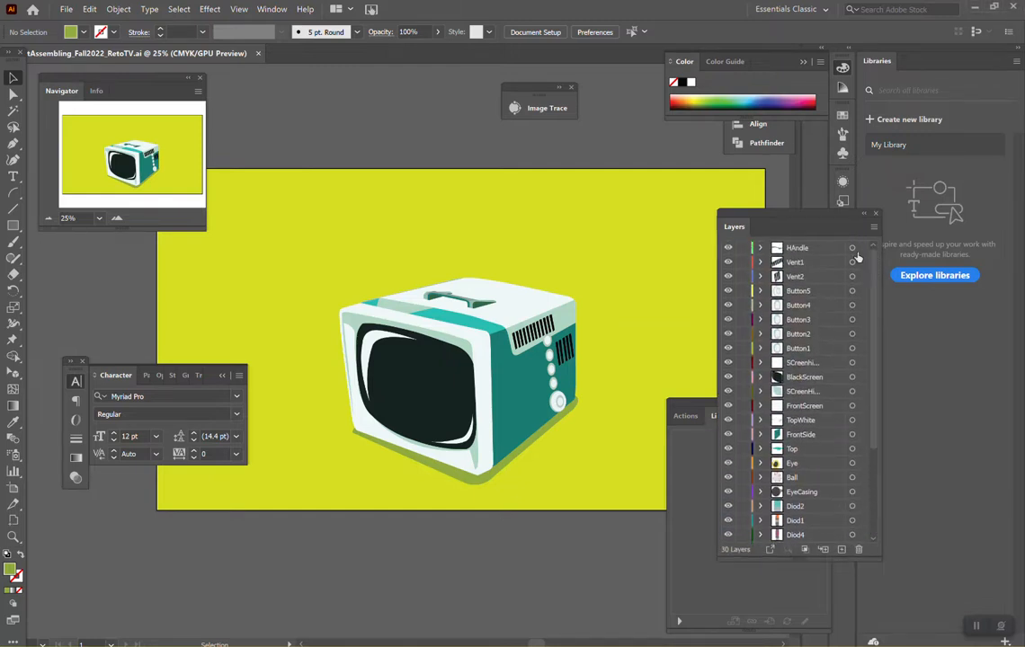
Go through the named layers one by one from HAndle down to BlackScreen to review how the TV parts are organized.
left_click(816, 248)
left_click(806, 263)
left_click(805, 279)
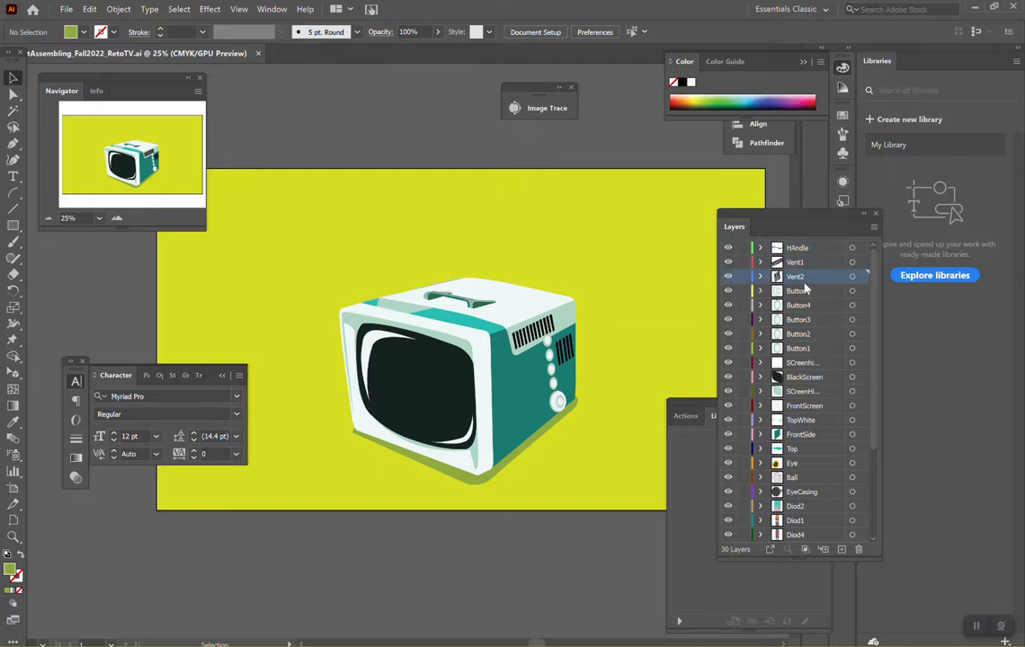
left_click(802, 294)
left_click(802, 308)
left_click(802, 322)
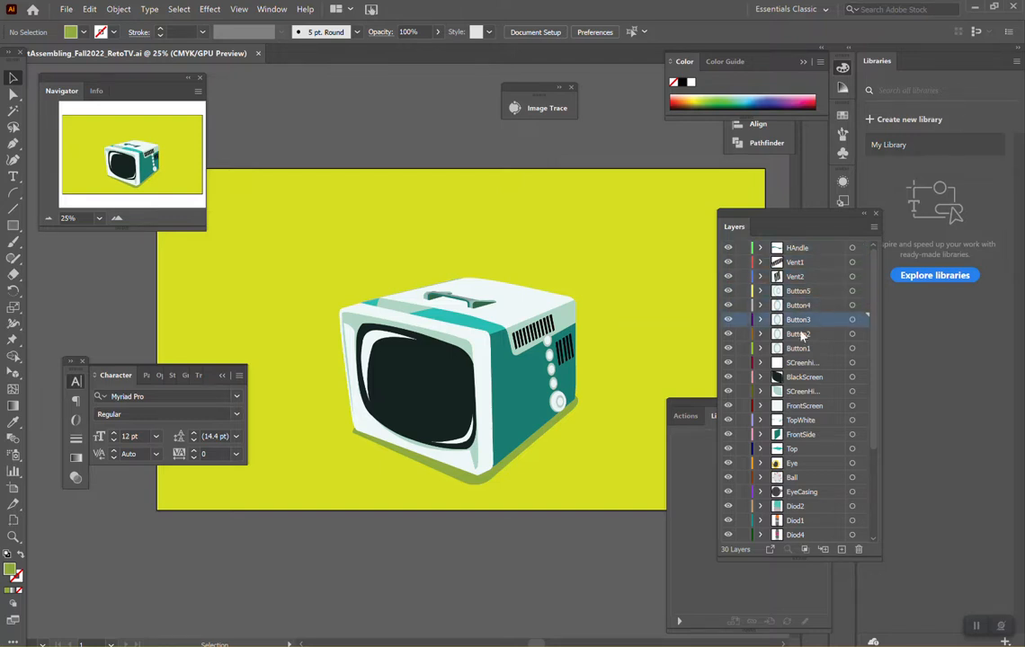
left_click(802, 336)
left_click(802, 351)
left_click(802, 364)
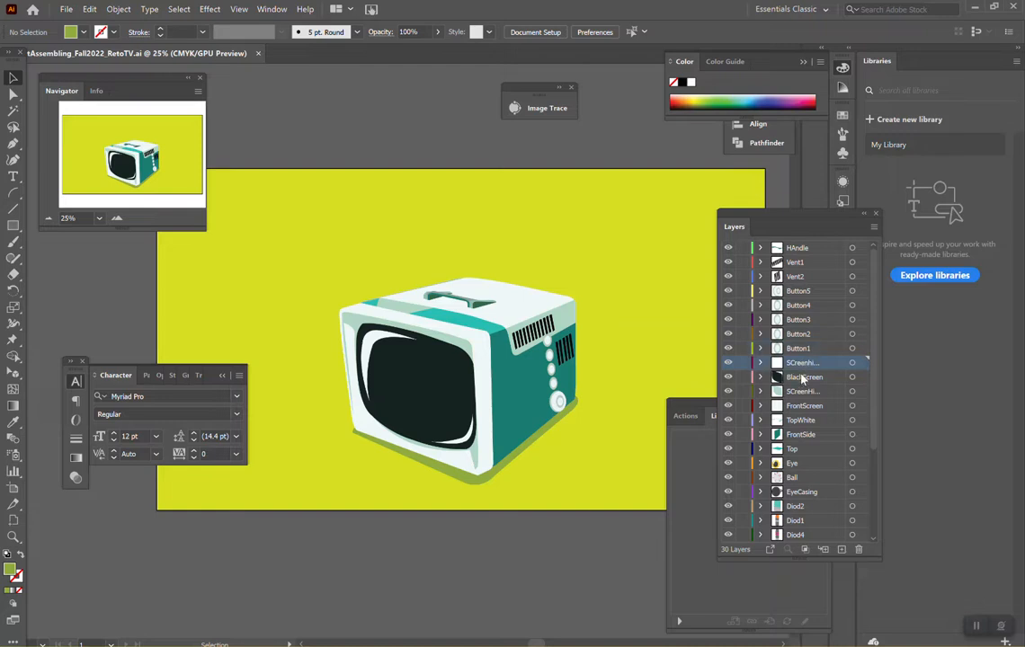
left_click(801, 379)
Reposition the tall Layers panel over the Links panel, with the layers from BlackScreen down to Layer 1 in view.
left_click_drag(819, 221, 733, 268)
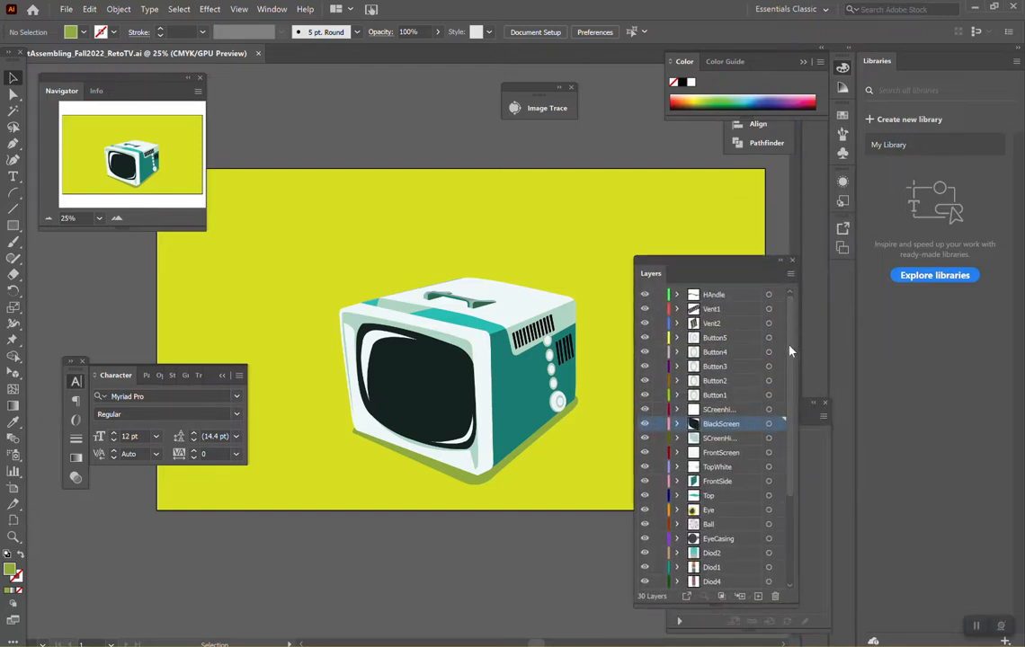
left_click_drag(788, 348, 789, 485)
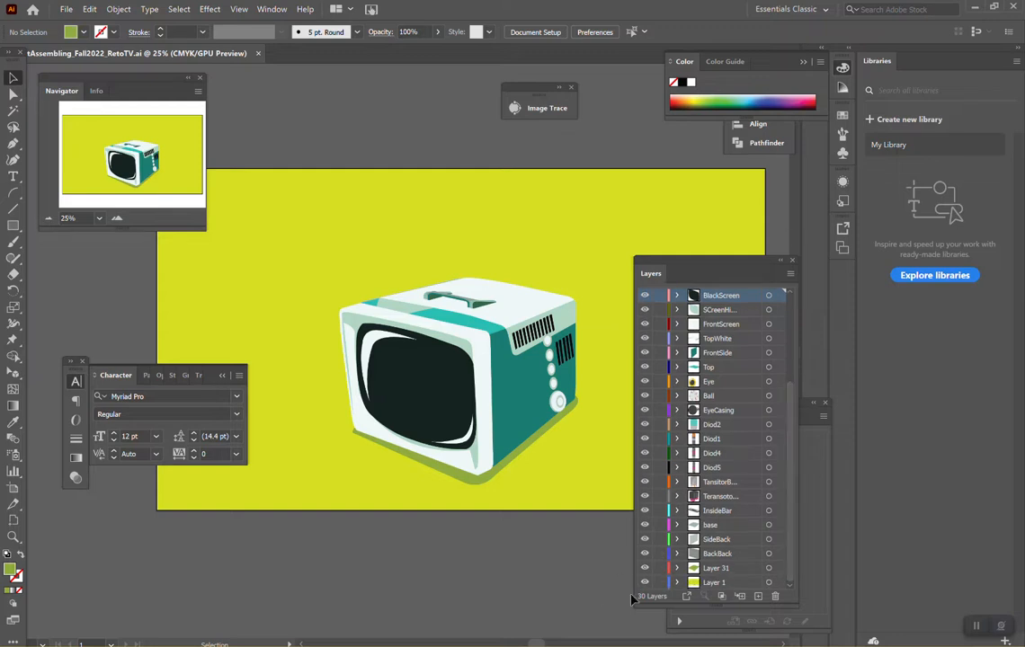
left_click_drag(658, 286, 690, 260)
Toggle the visibility of the BlackScreen layer and the SCreenHi... layer below it, leaving both hidden, to examine the screen's parts.
left_click(677, 268)
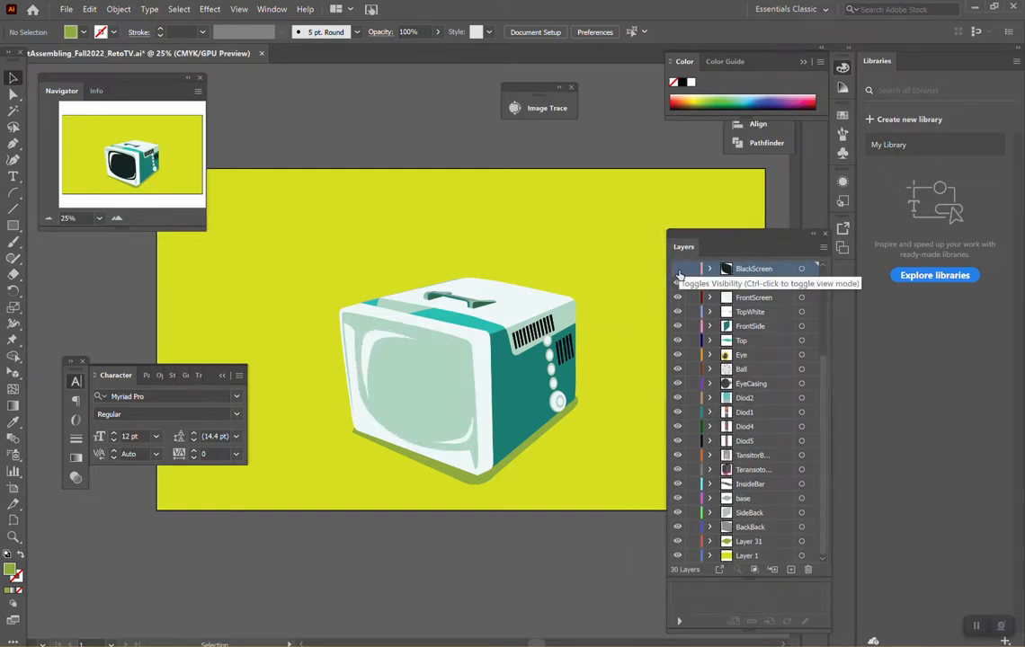
left_click(677, 283)
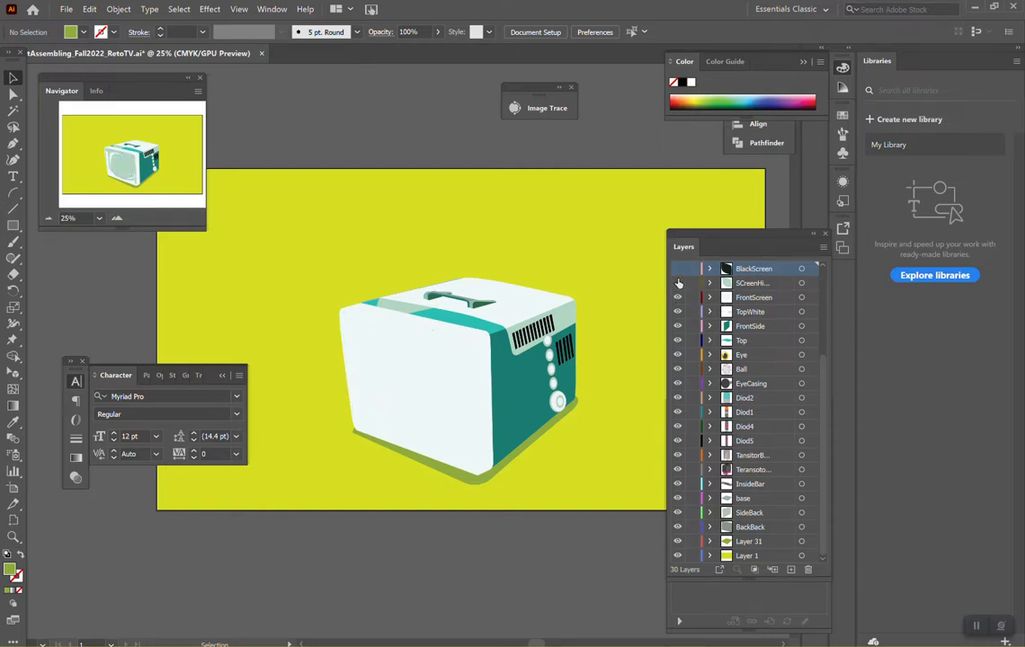
left_click(677, 269)
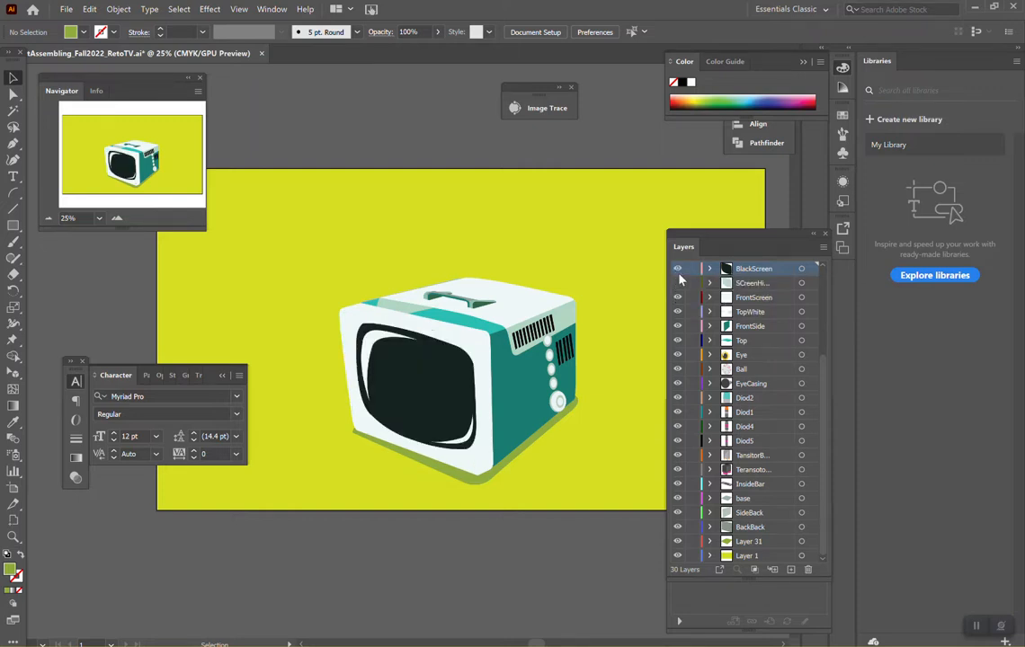
left_click(678, 270)
left_click(678, 283)
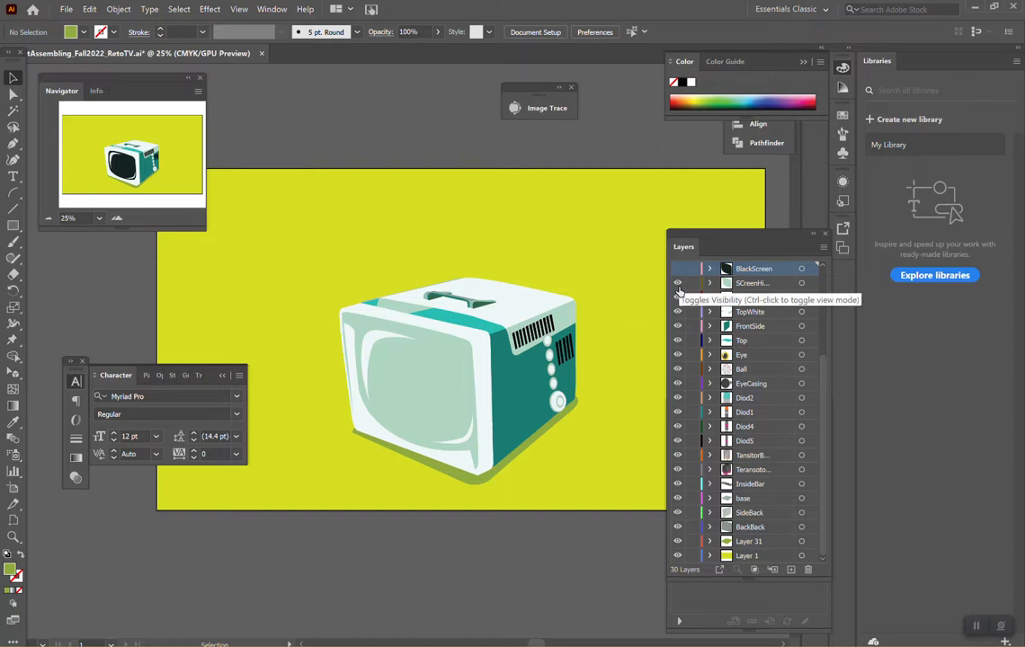
left_click(678, 284)
Hide the FrontScreen layer to inspect the TV's interior, show it again, and hide the FrontSide layer.
left_click(678, 298)
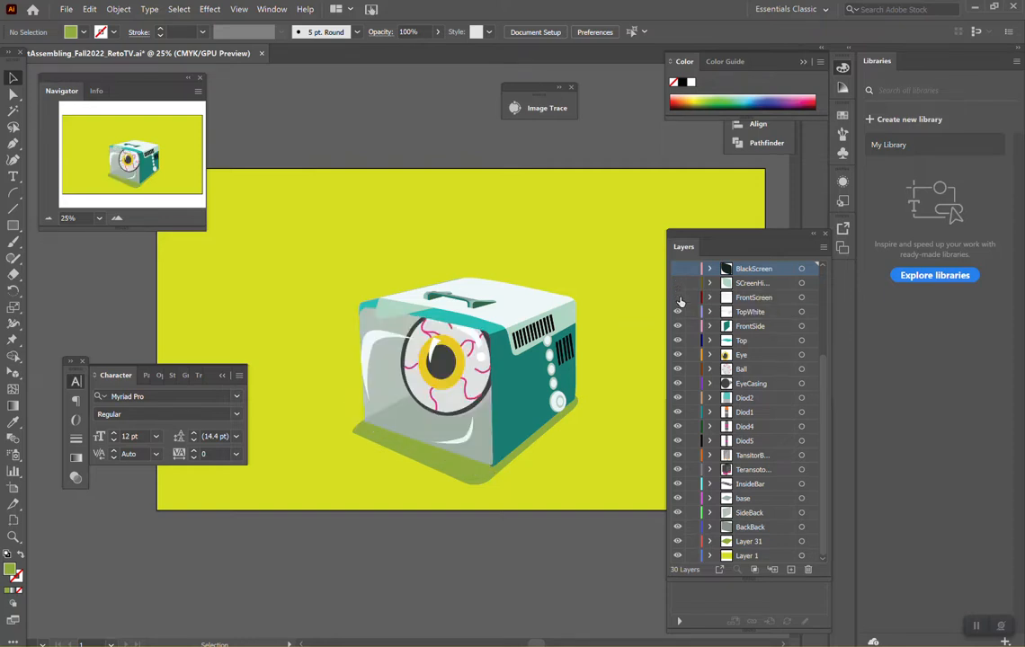
left_click(678, 297)
left_click(678, 326)
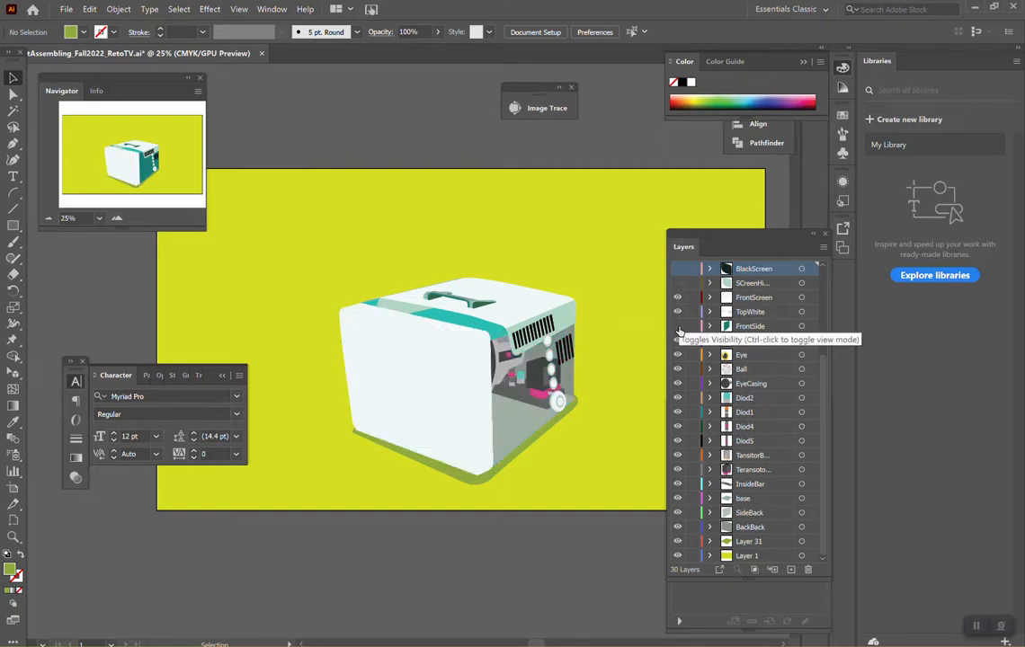
Show the FrontSide layer again, and briefly hide and restore the Top, Ball and Diod1 layers to check their parts.
left_click(678, 326)
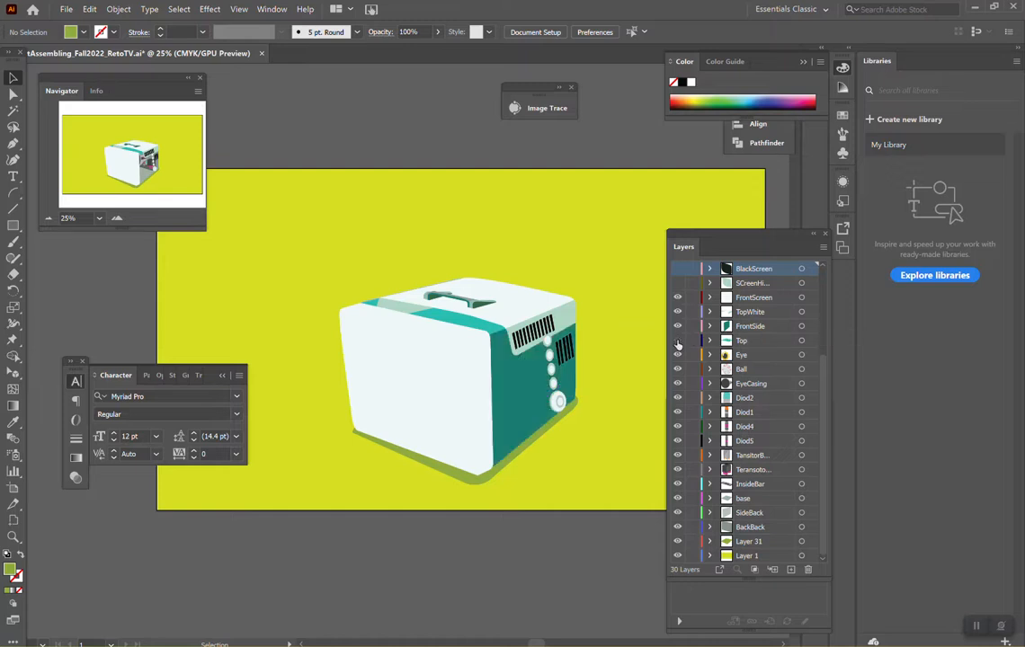
left_click(678, 341)
left_click(678, 341)
left_click(678, 370)
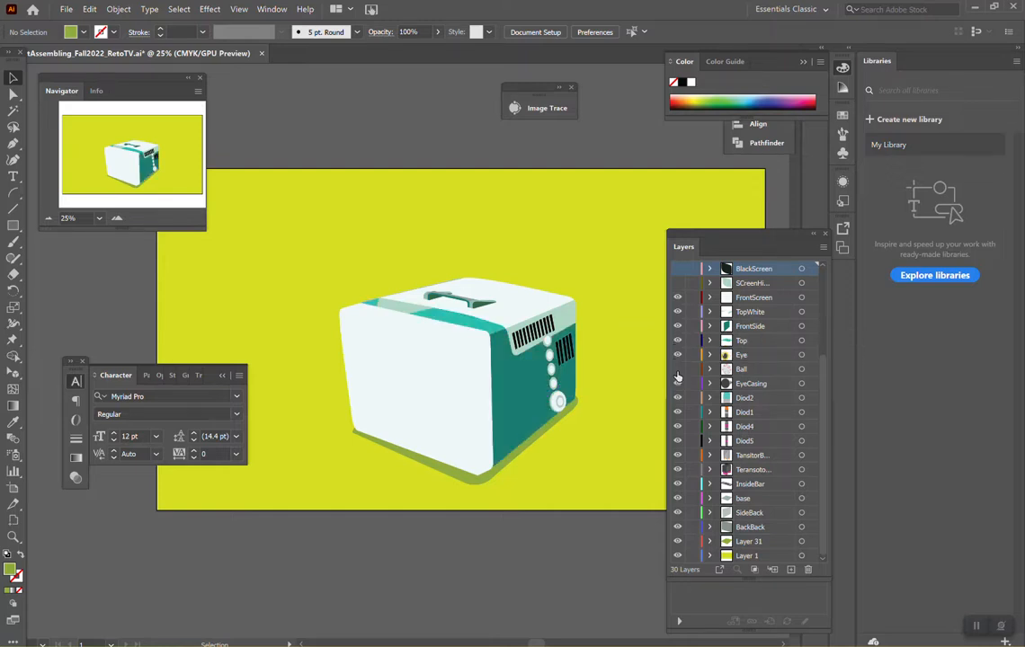
left_click(678, 371)
left_click(677, 412)
left_click(677, 413)
Make the hidden SCreenHi... layer below BlackScreen and the BlackScreen layer visible again to restore the TV's screen.
scroll(679, 321, "up", 3)
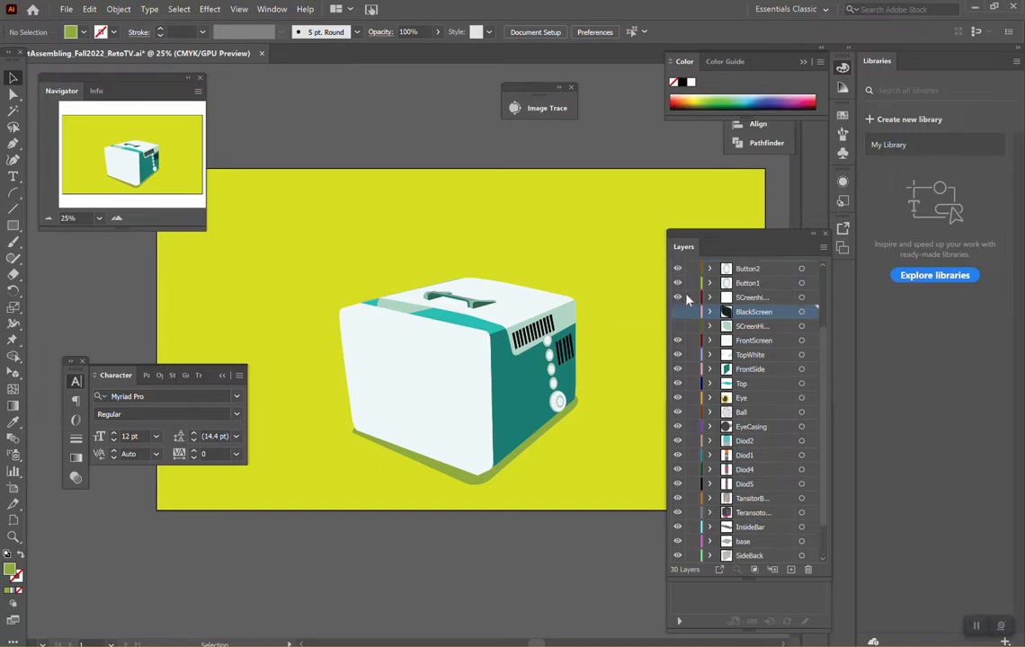
left_click(677, 369)
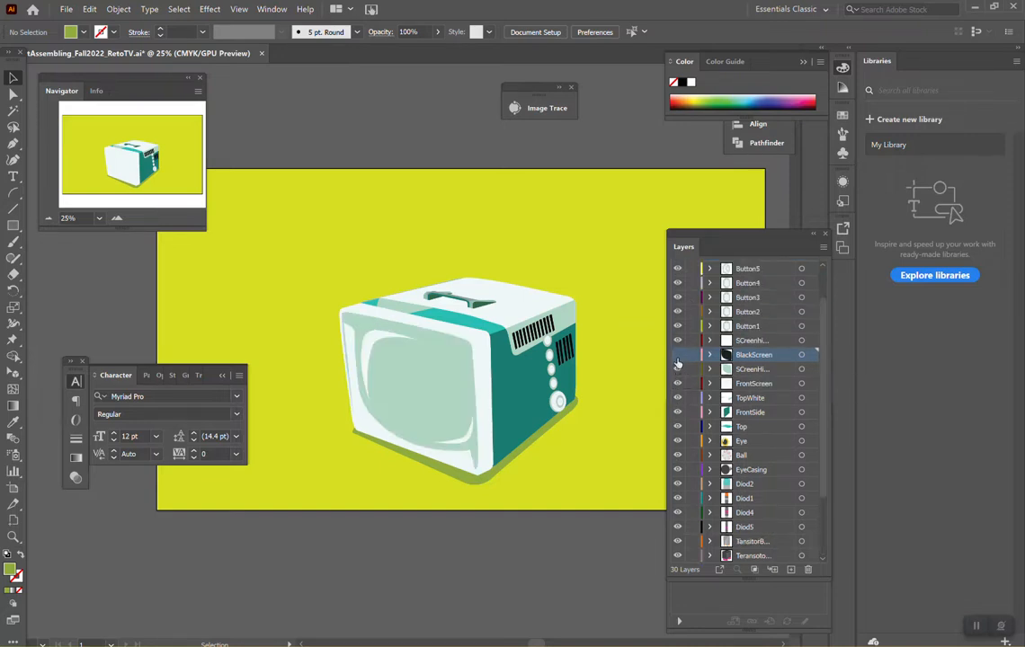
left_click(677, 354)
Toggle the HAndle, Vent1 and Vent2 layers off and on one at a time to identify their parts on the TV.
scroll(680, 306, "up", 2)
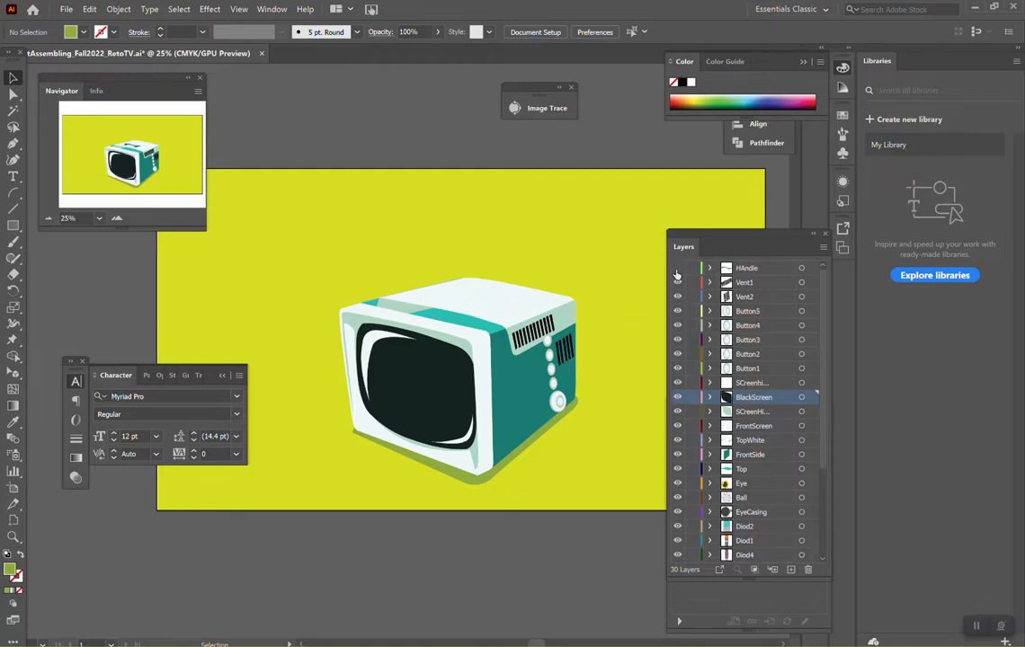
left_click(677, 270)
left_click(679, 284)
left_click(679, 283)
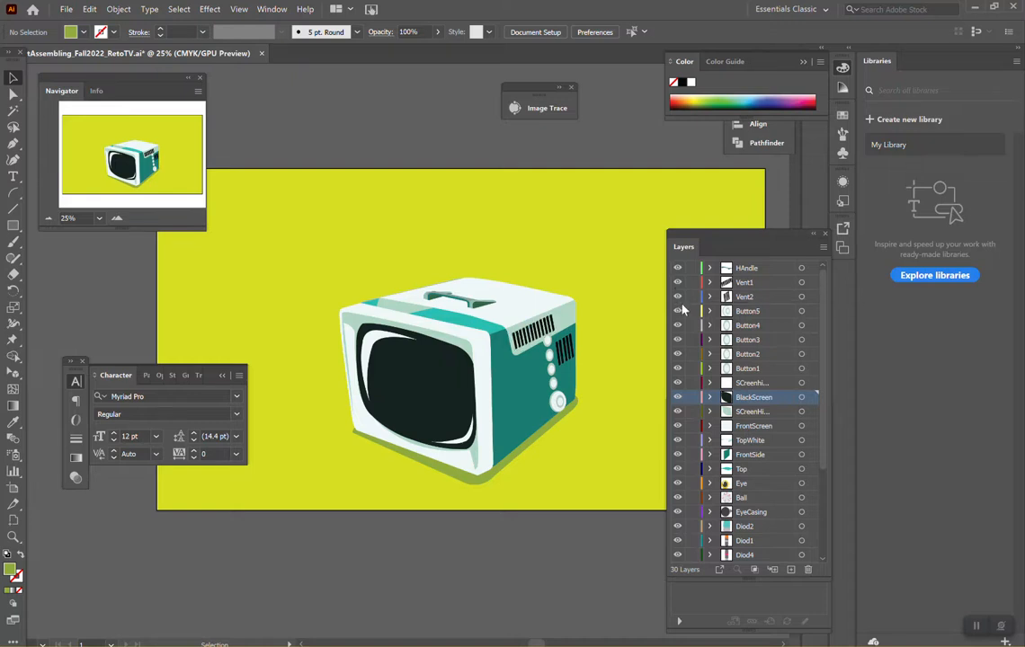
left_click(679, 298)
left_click(678, 298)
Toggle the button layers from Button5 down to Button1 off and on to examine the knobs on the TV's side.
left_click(678, 312)
left_click(678, 312)
left_click(677, 332)
left_click(678, 340)
left_click(677, 356)
left_click(676, 356)
left_click(677, 371)
left_click(677, 371)
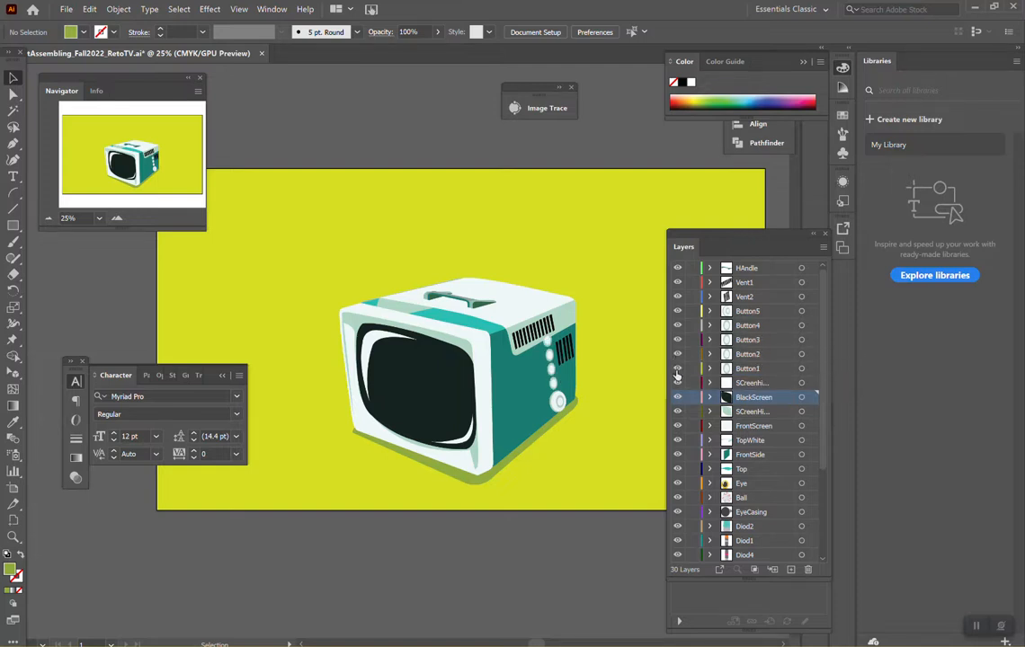